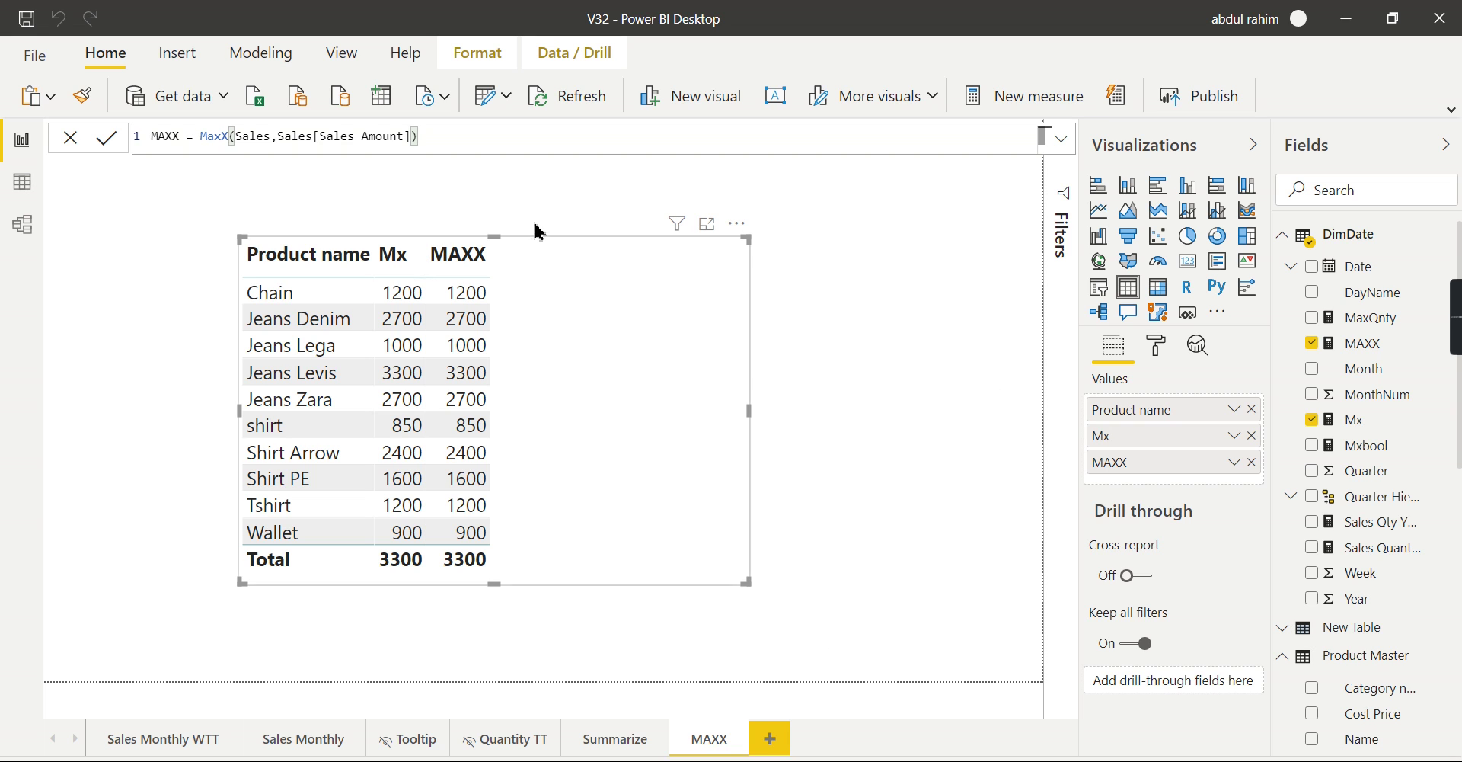
Deselect the table and bring up the Mx measure's max(Sales[Sales Amount]) formula
left_click(95, 424)
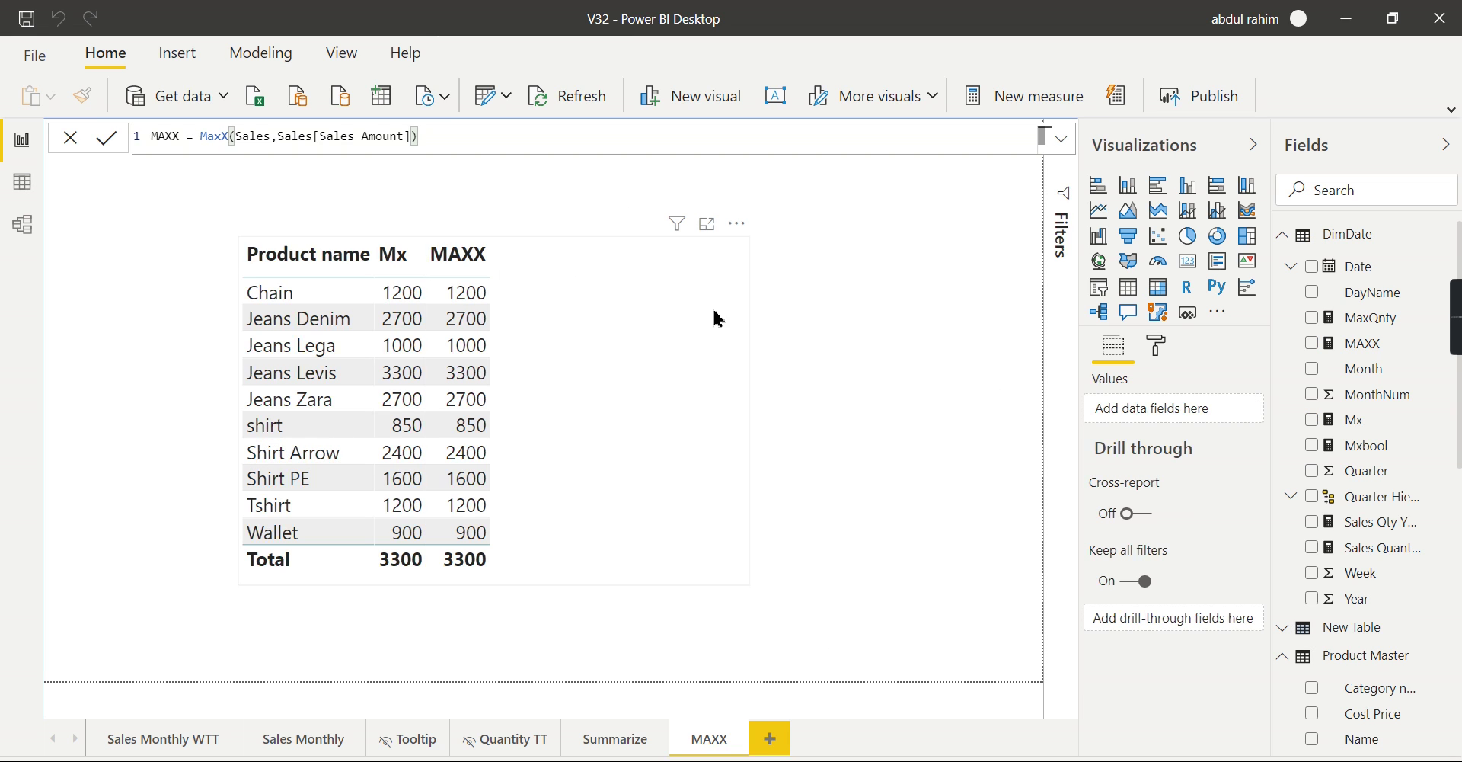
left_click(1365, 472)
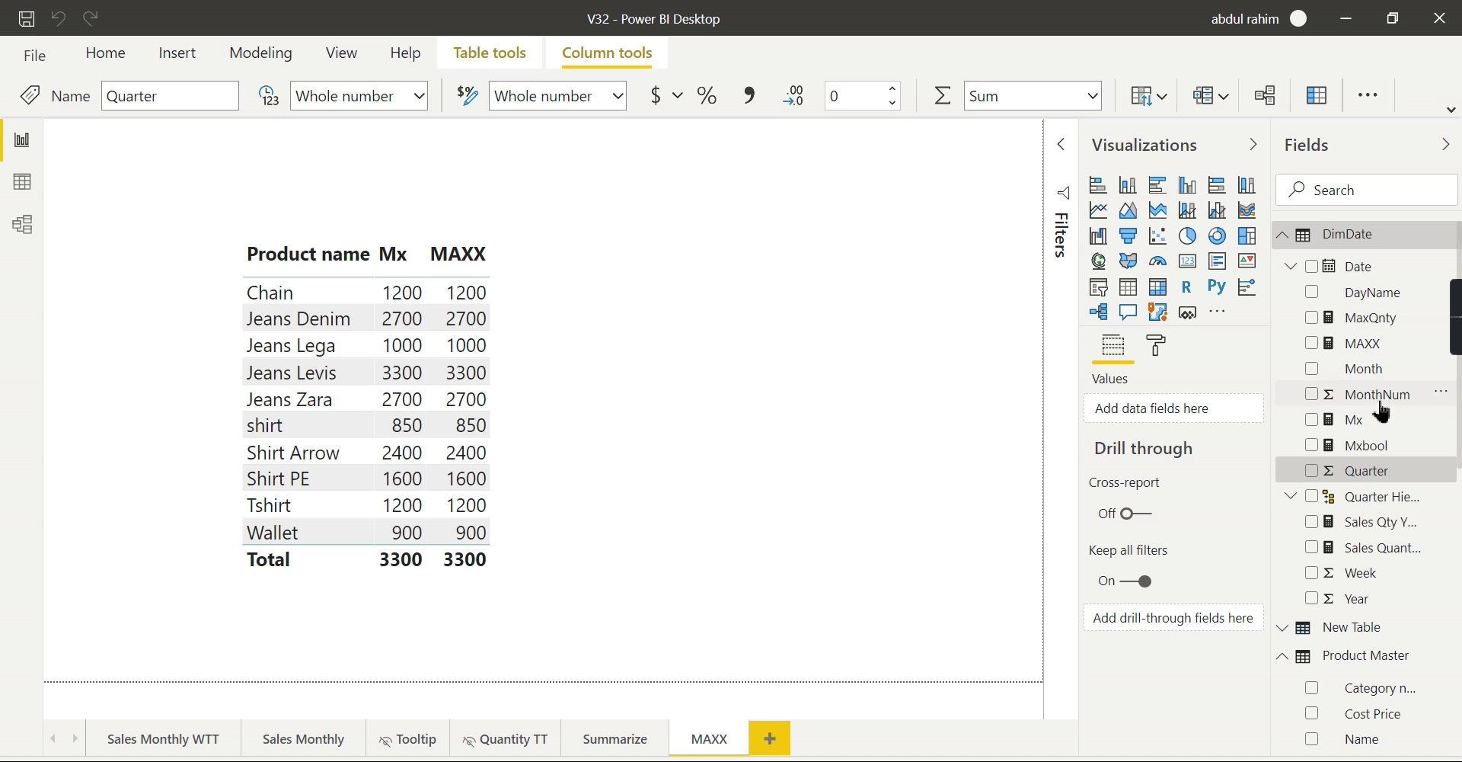
left_click(1371, 421)
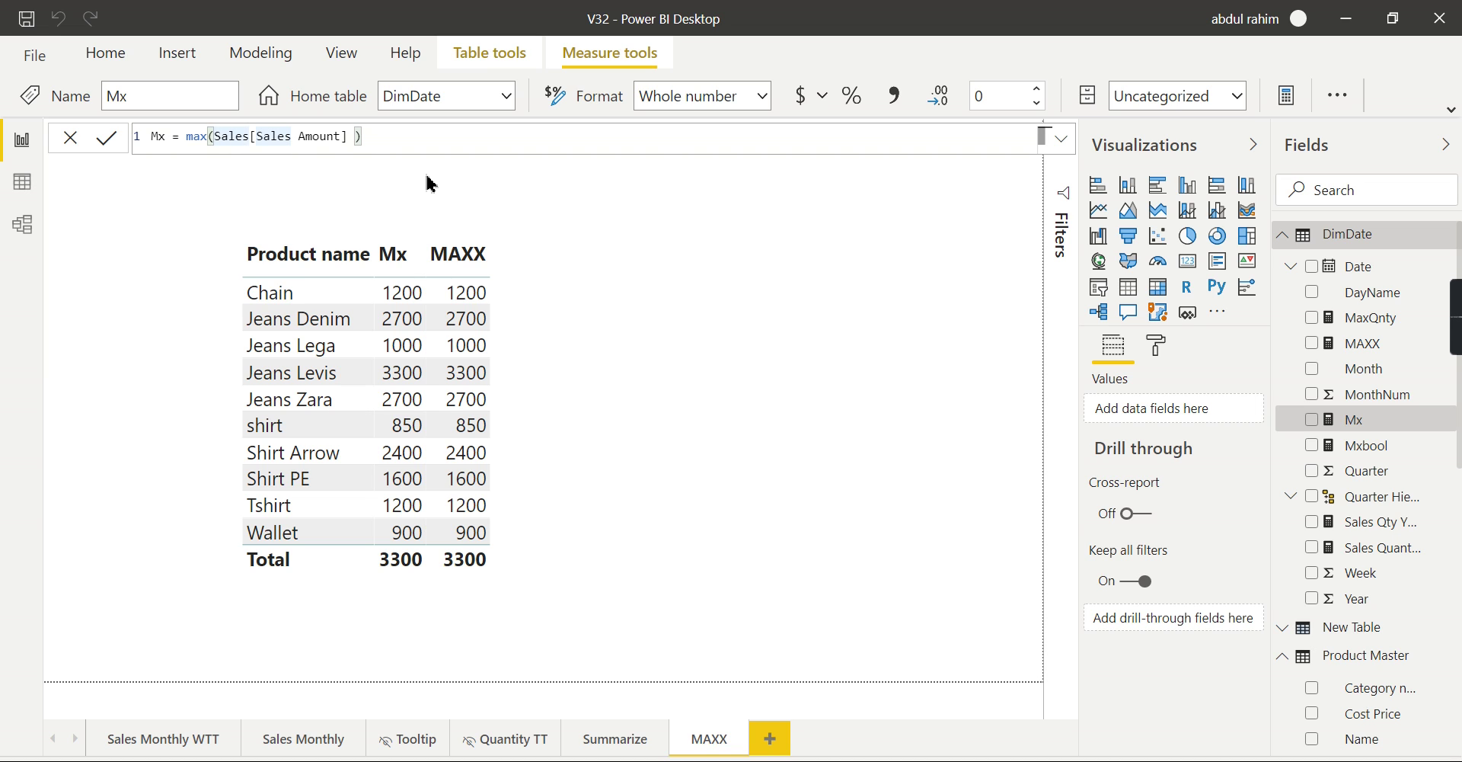
key("BackSpace")
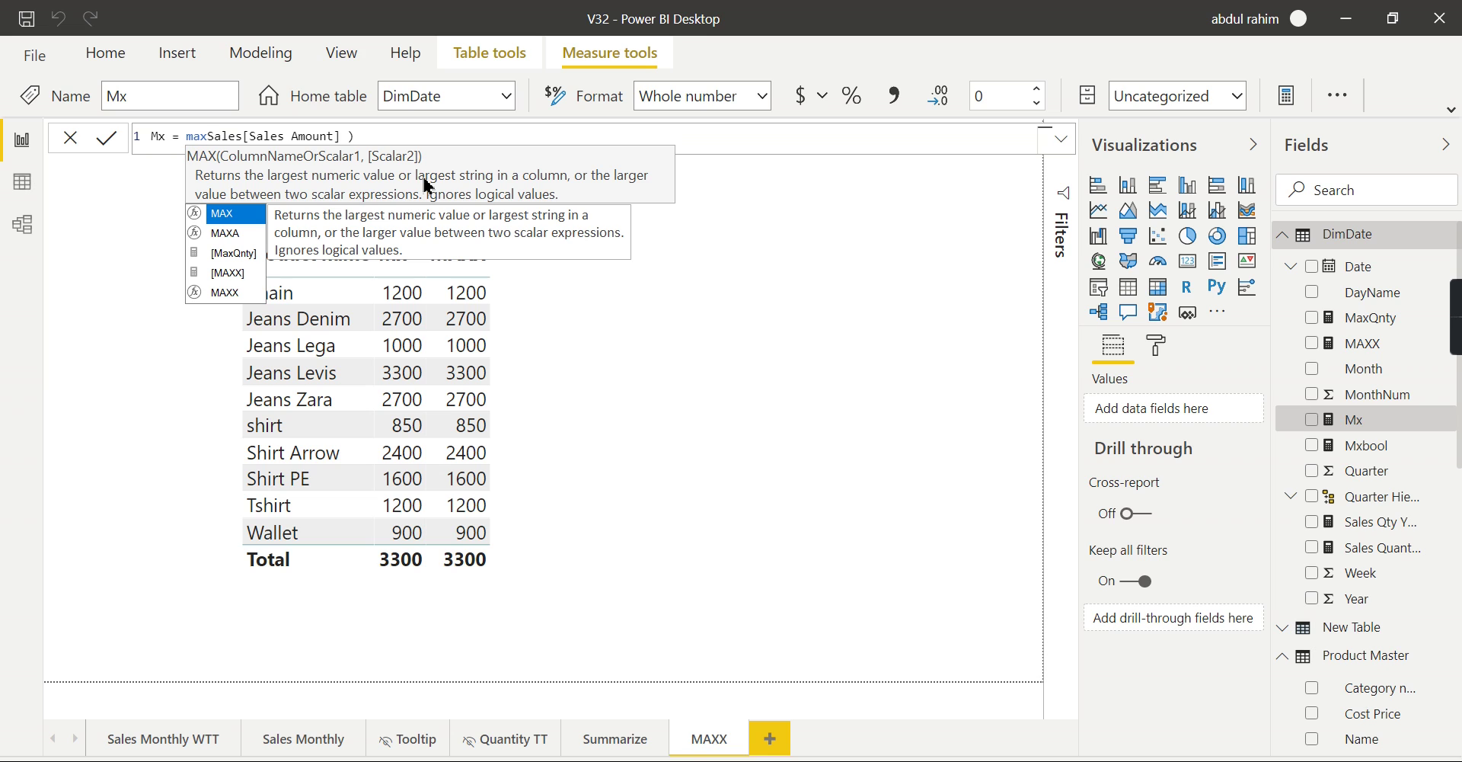
type("(")
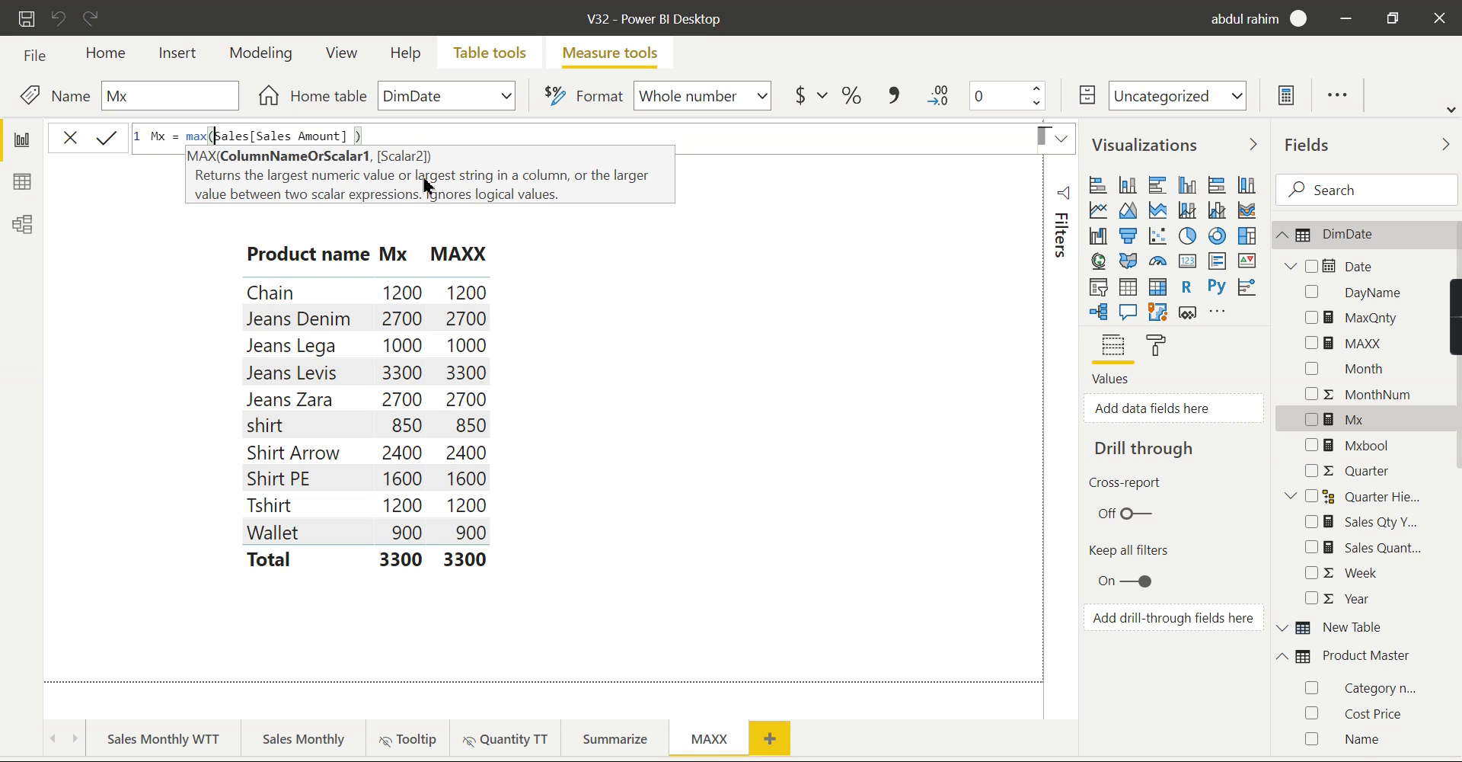
key("End")
key("BackSpace")
key("BackSpace")
key("BackSpace")
key("BackSpace")
key("BackSpace")
key("BackSpace")
key("BackSpace")
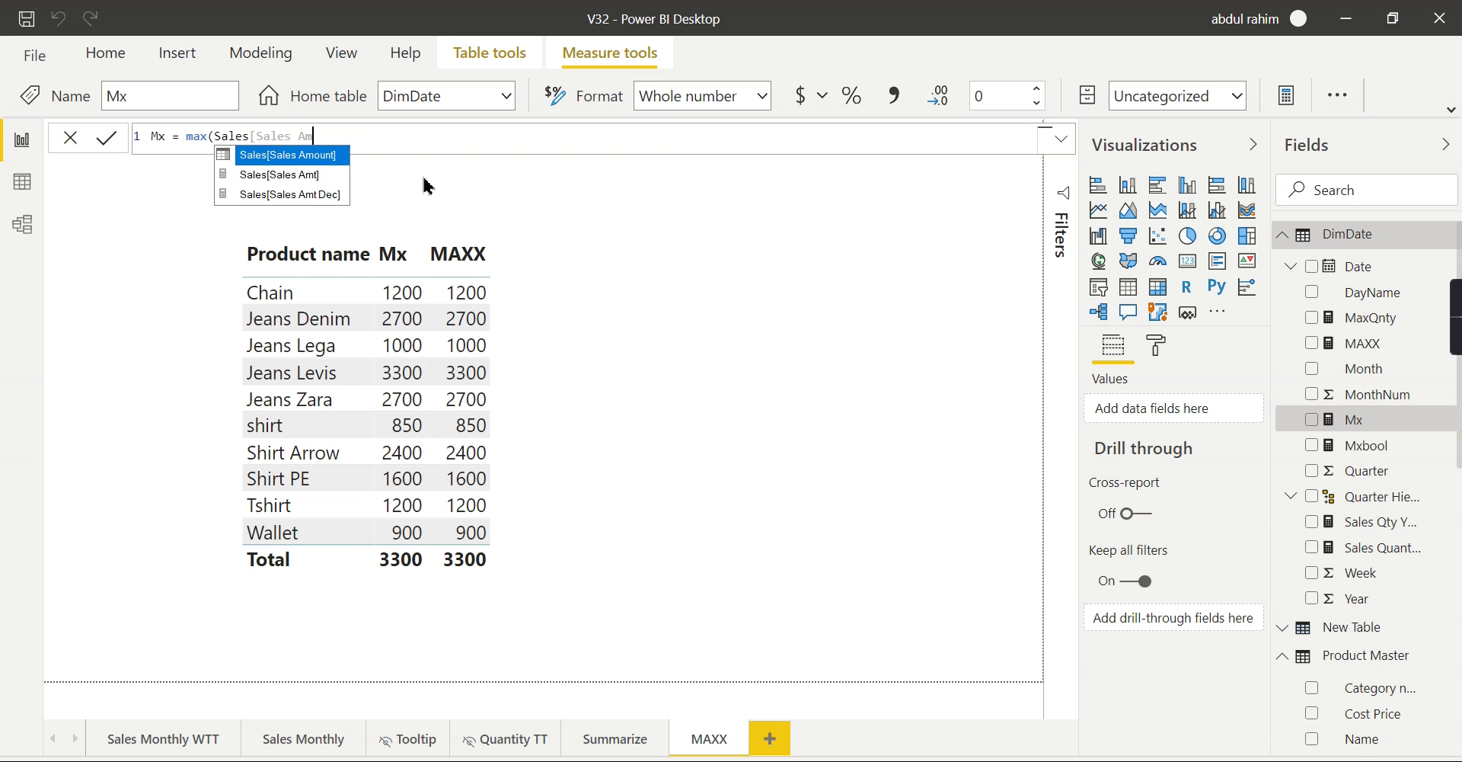
key("BackSpace")
key("BackSpace")
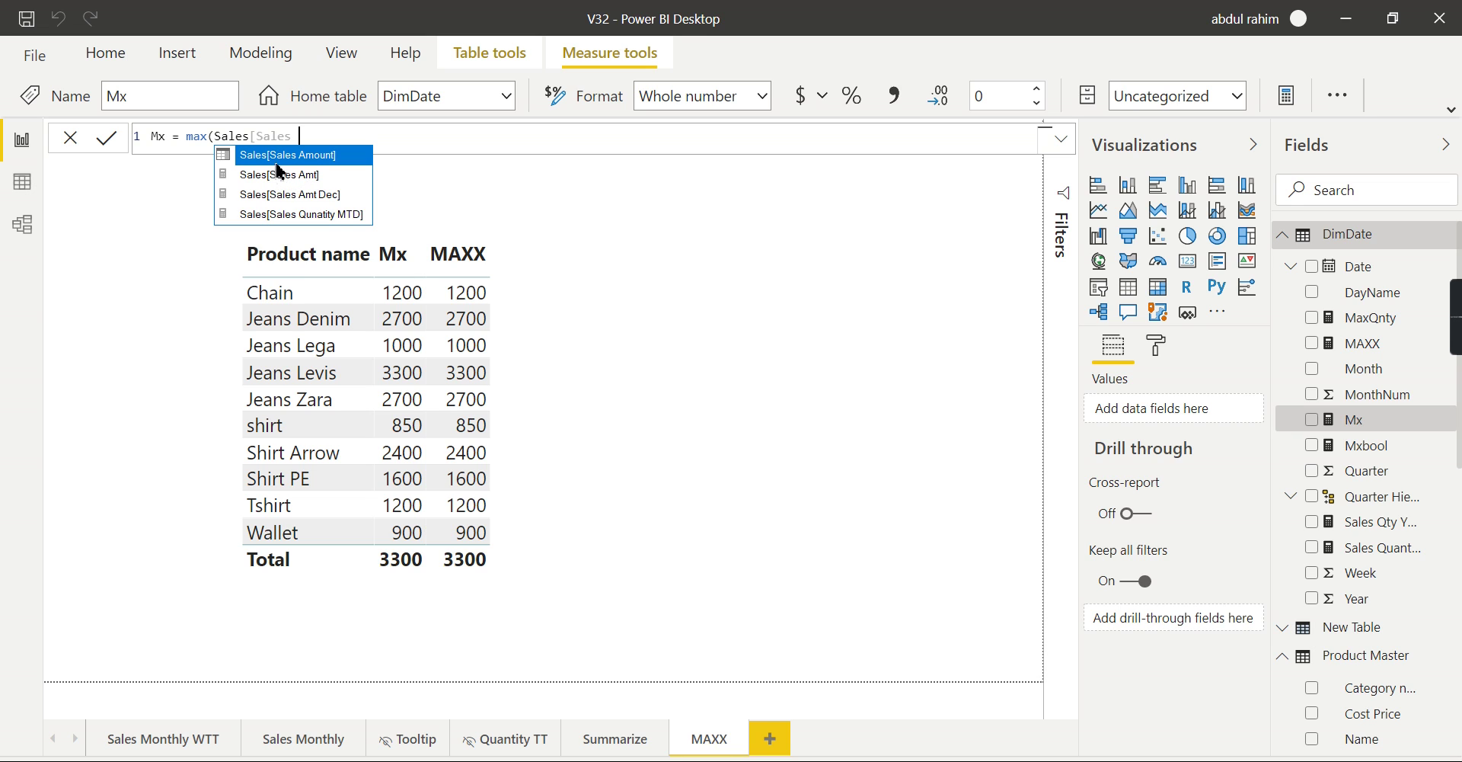
double_click(297, 180)
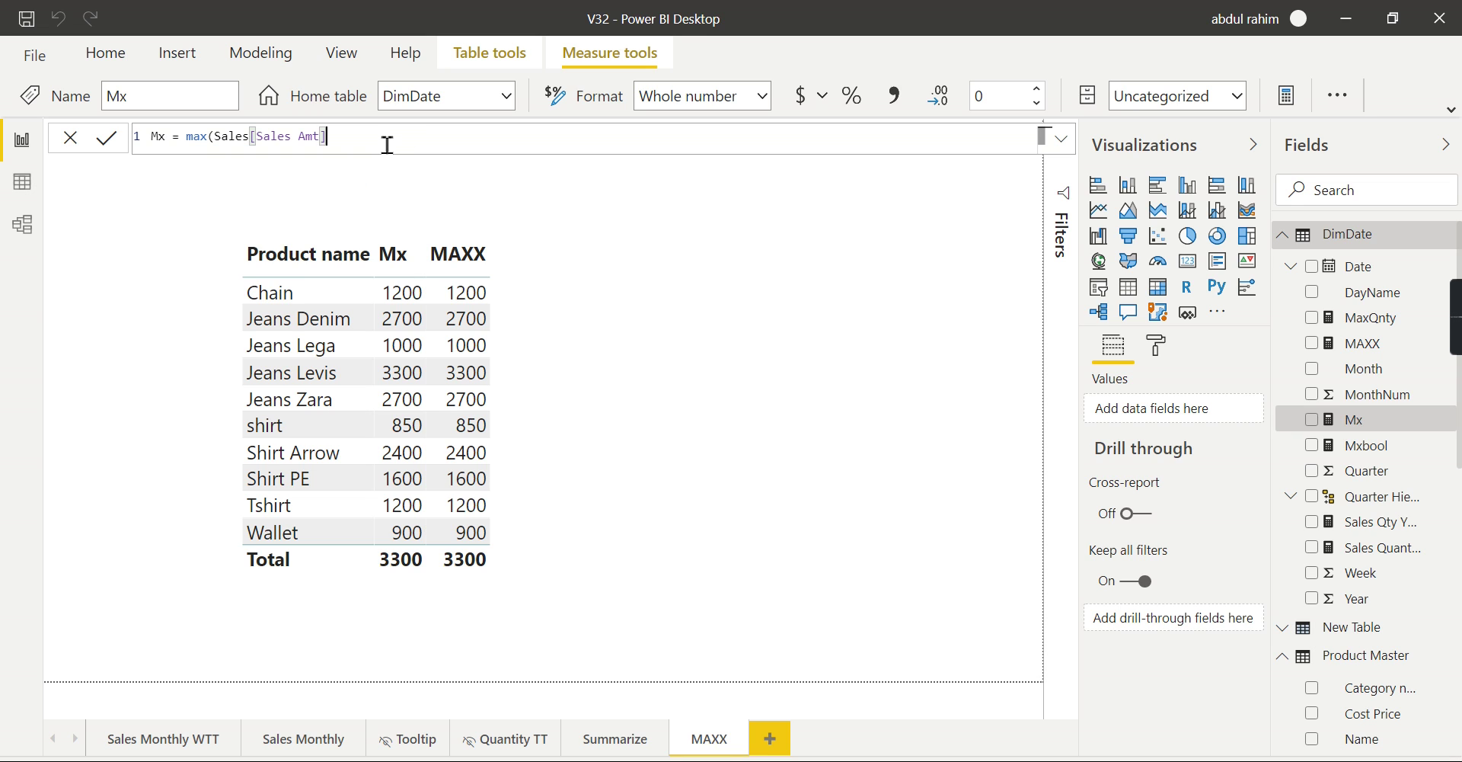
type(")")
key("Return")
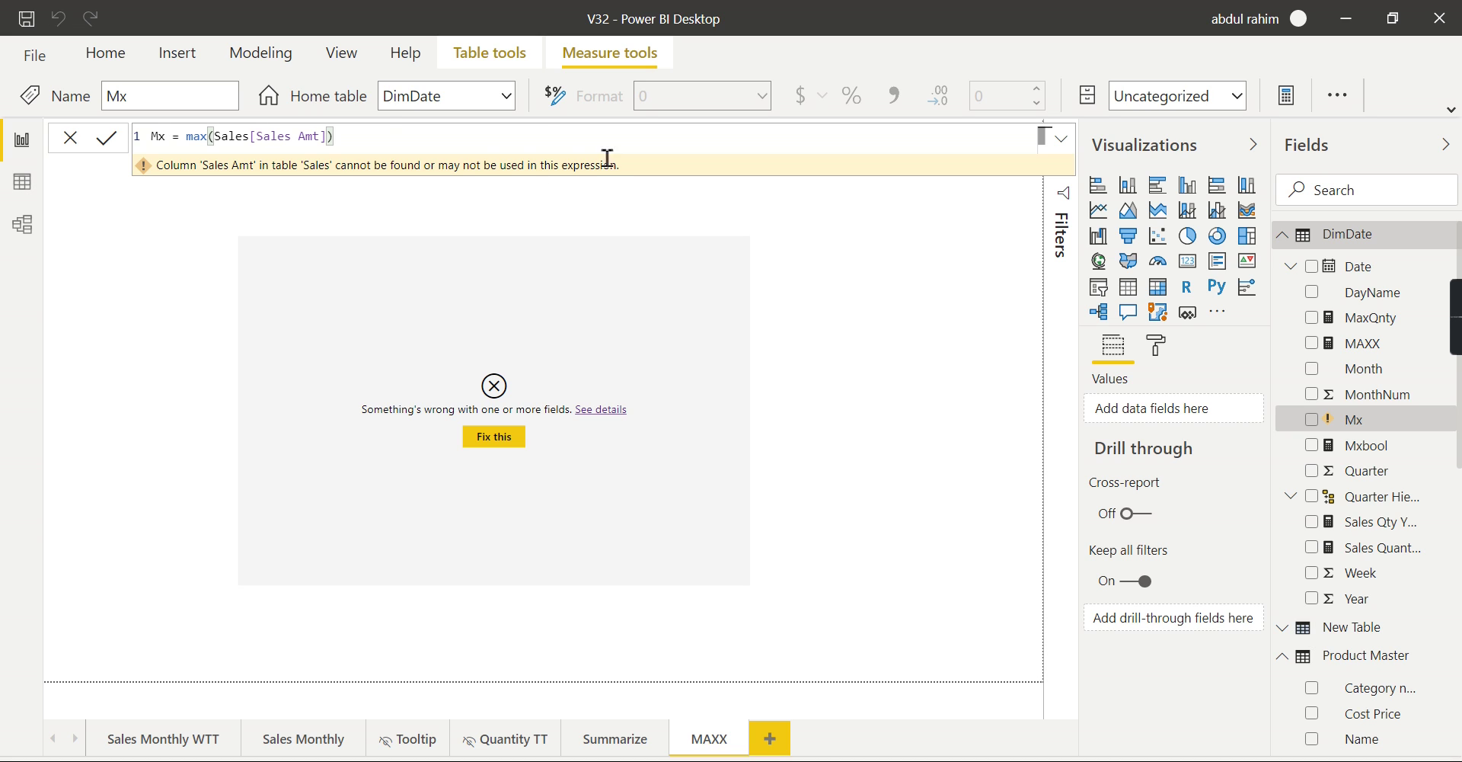
double_click(319, 138)
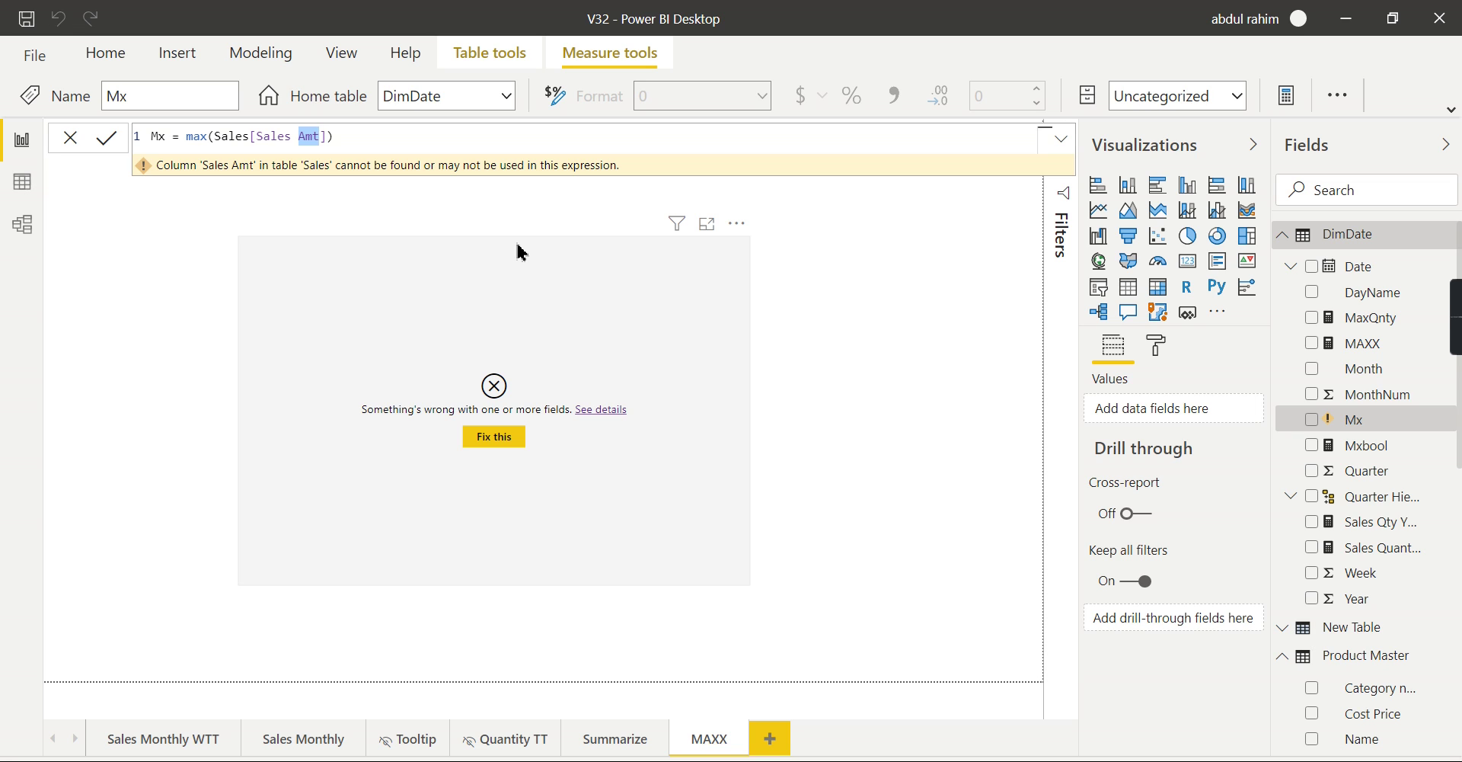
key("BackSpace")
key("Tab")
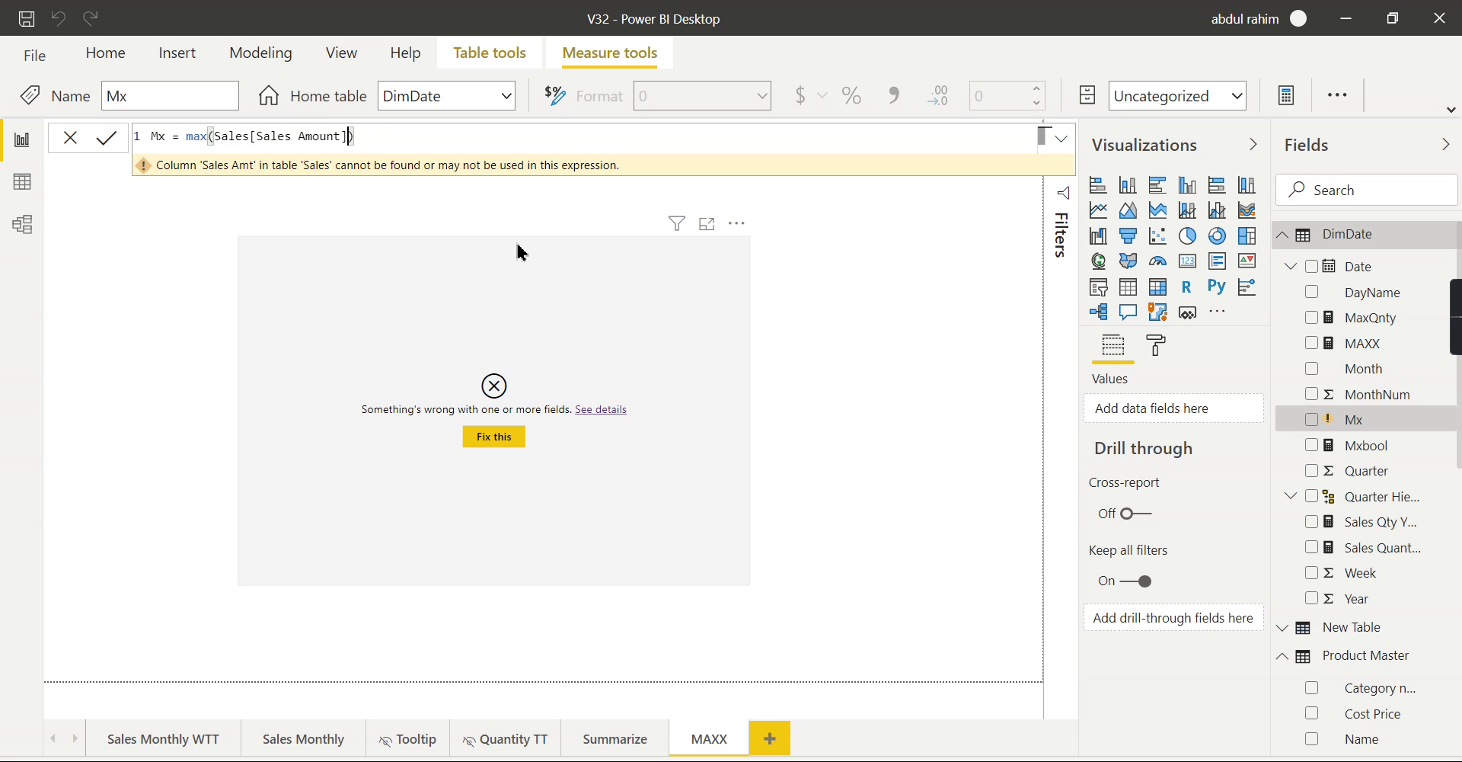
key("Return")
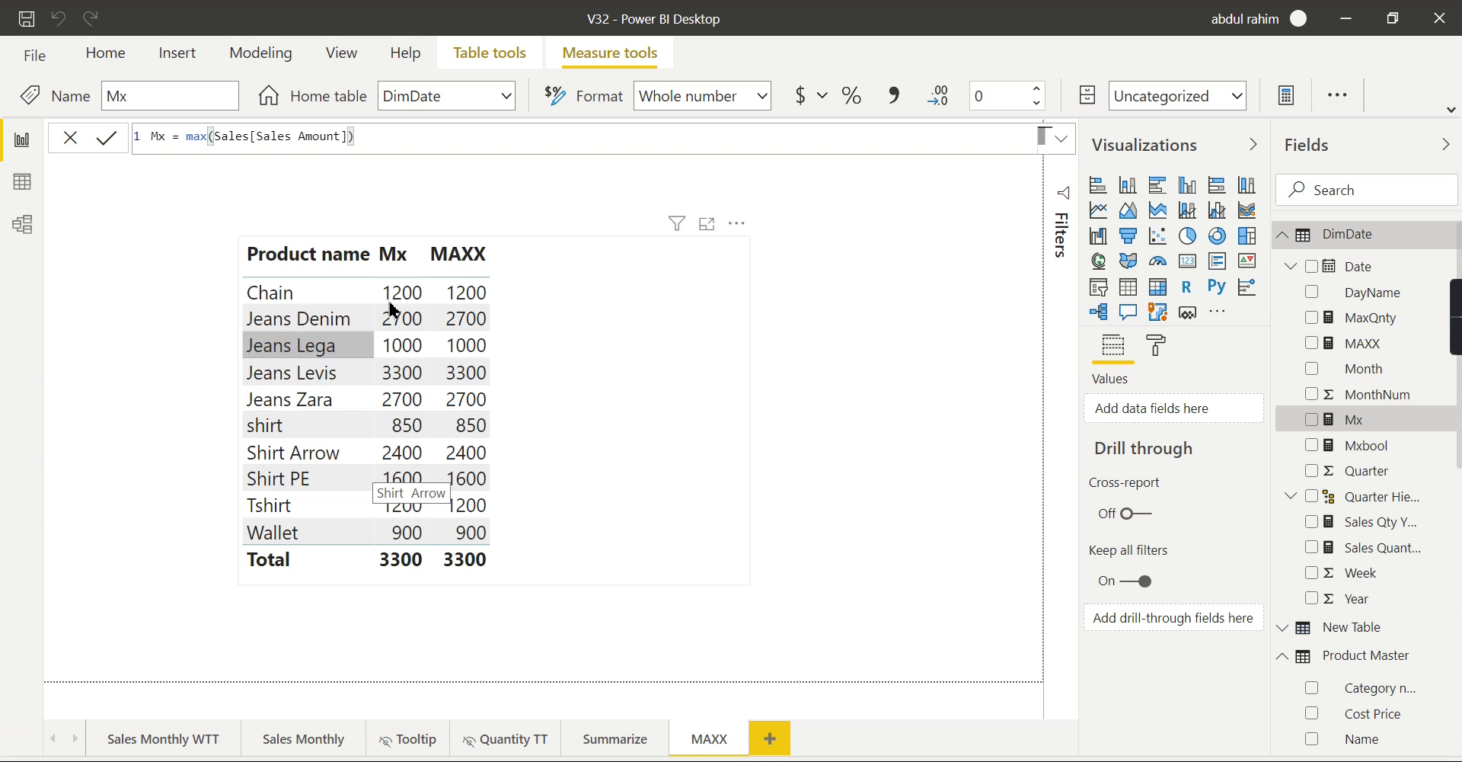
Append +200 to Sales[Sales Amount] in the MAXX formula, lifting its total to 3500
left_click(1365, 342)
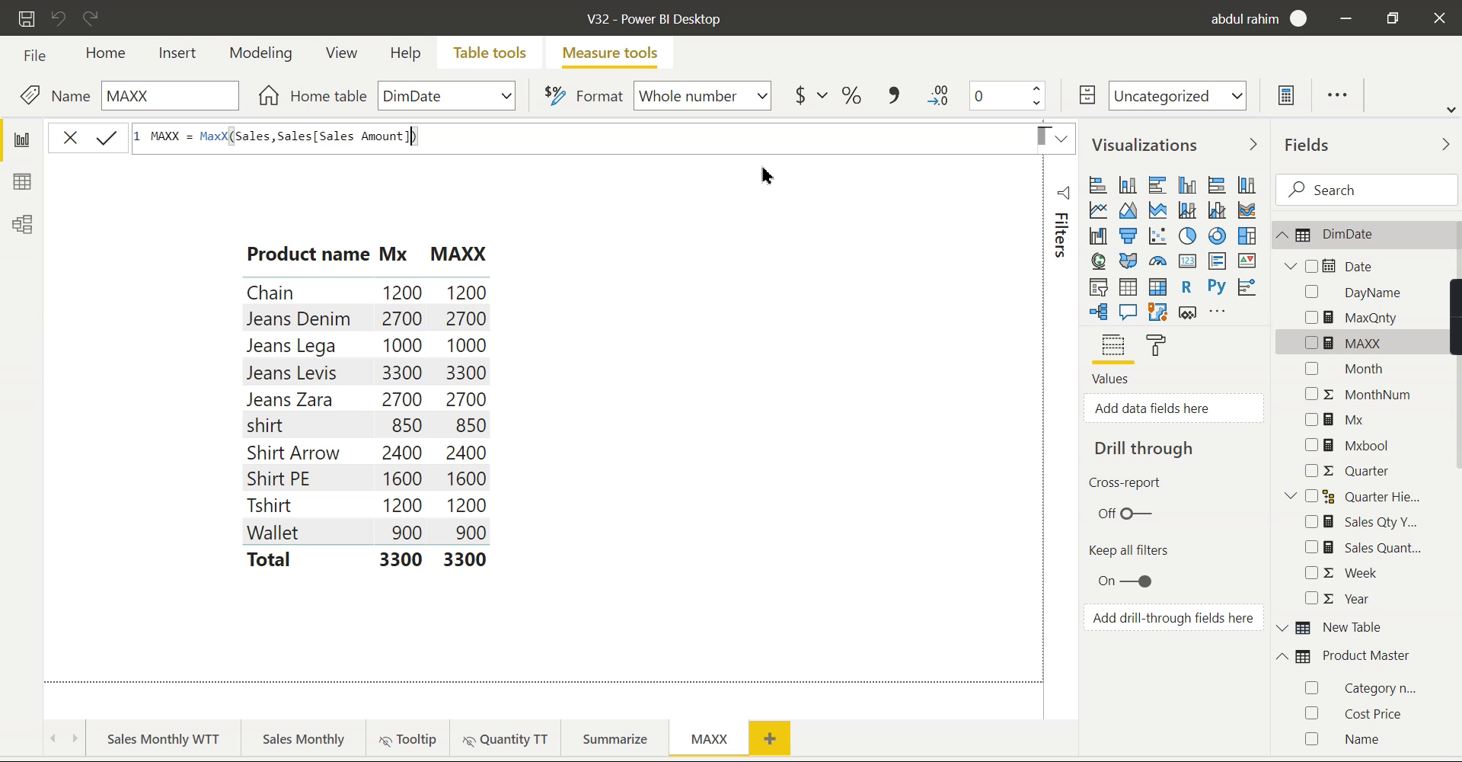
type("+200")
key("Return")
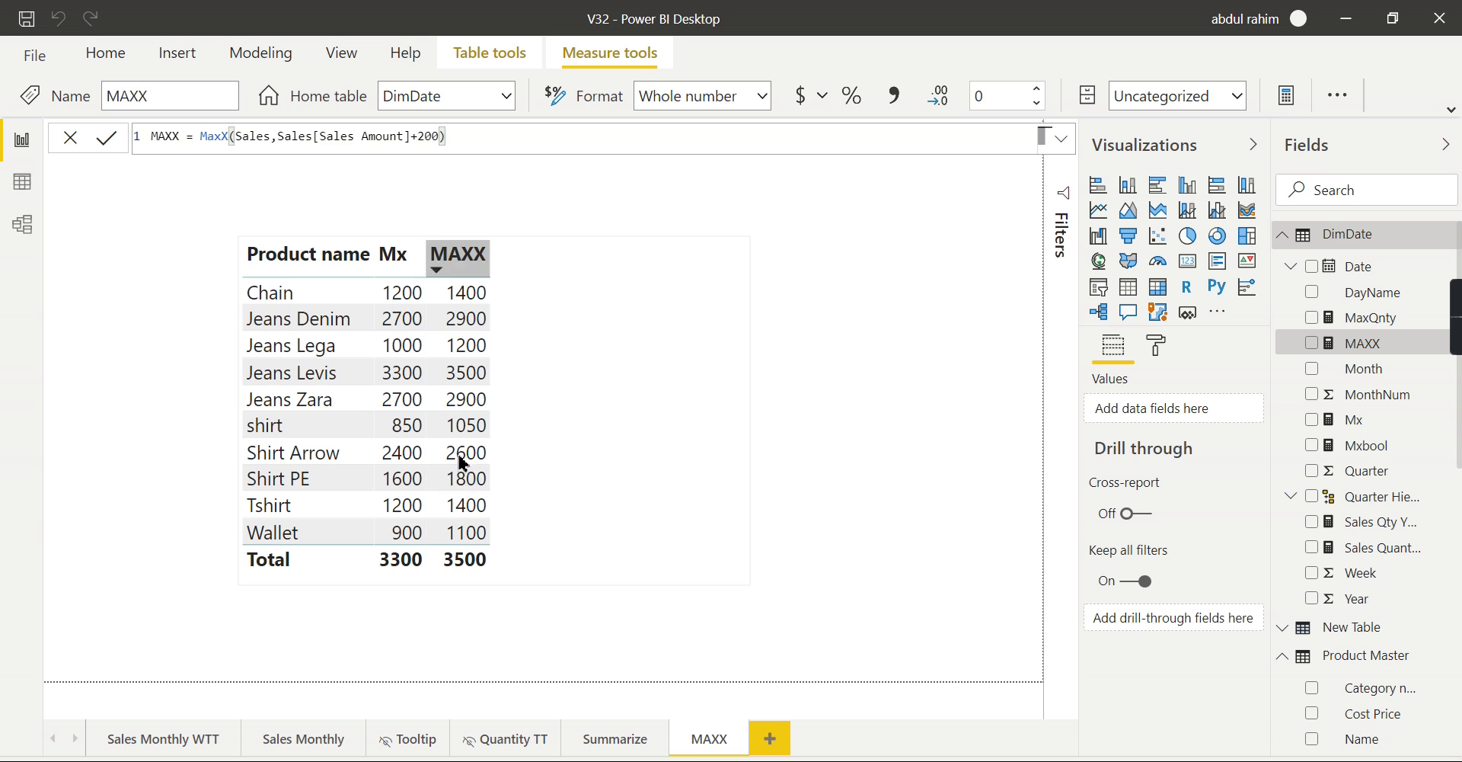
Remove the +200 from MAXX and wrap its Sales table argument in FILTER
left_click(419, 139)
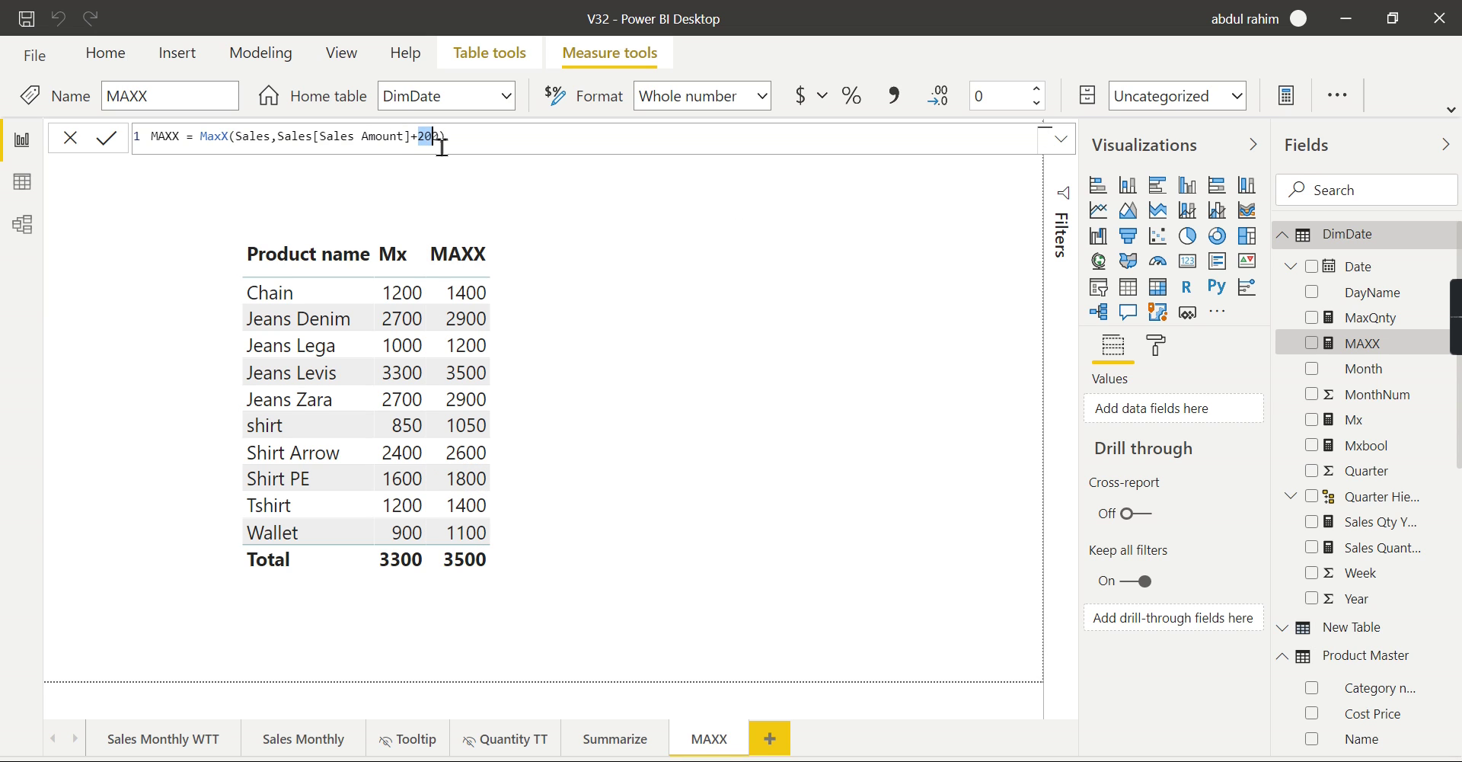
left_click_drag(442, 146, 448, 145)
key("BackSpace")
key("BackSpace")
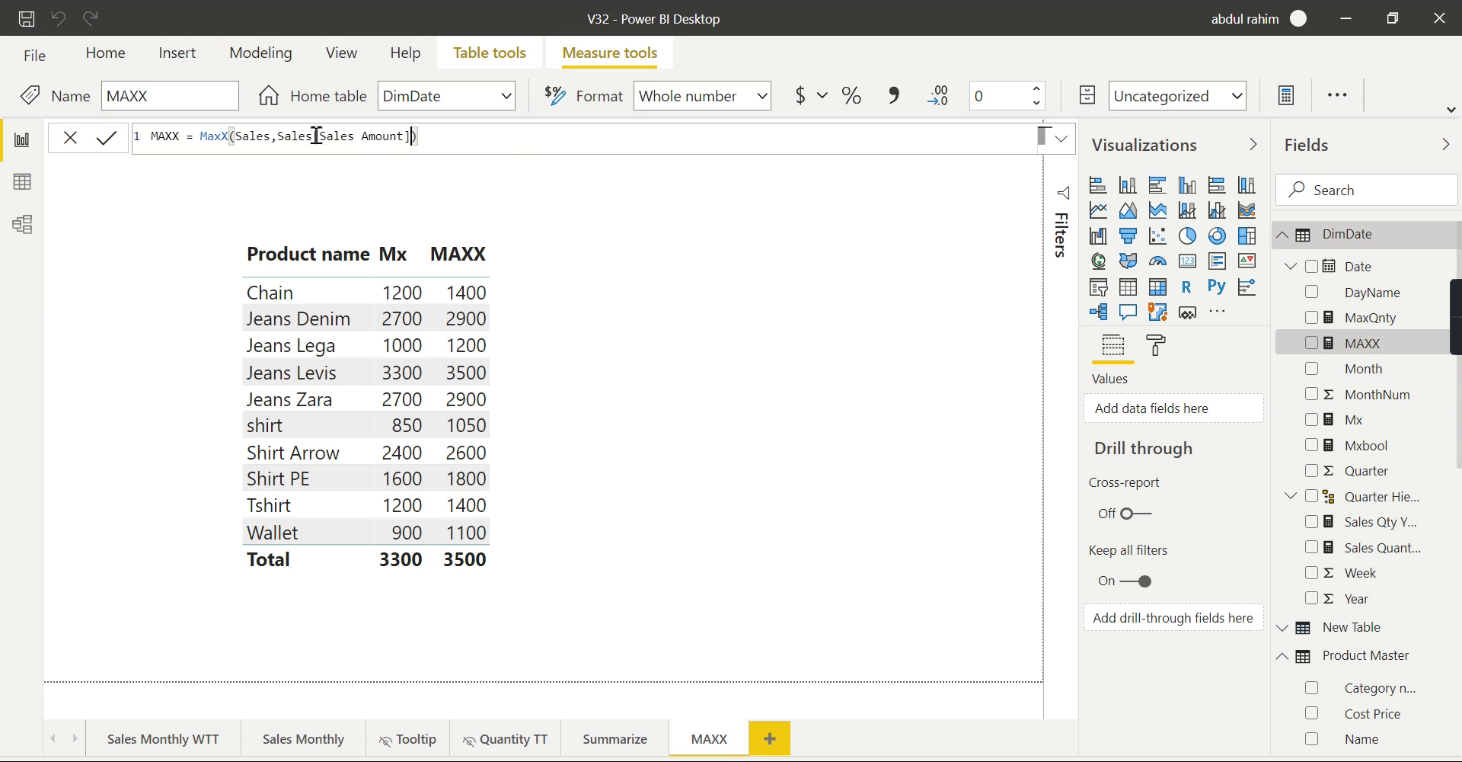
left_click(246, 140)
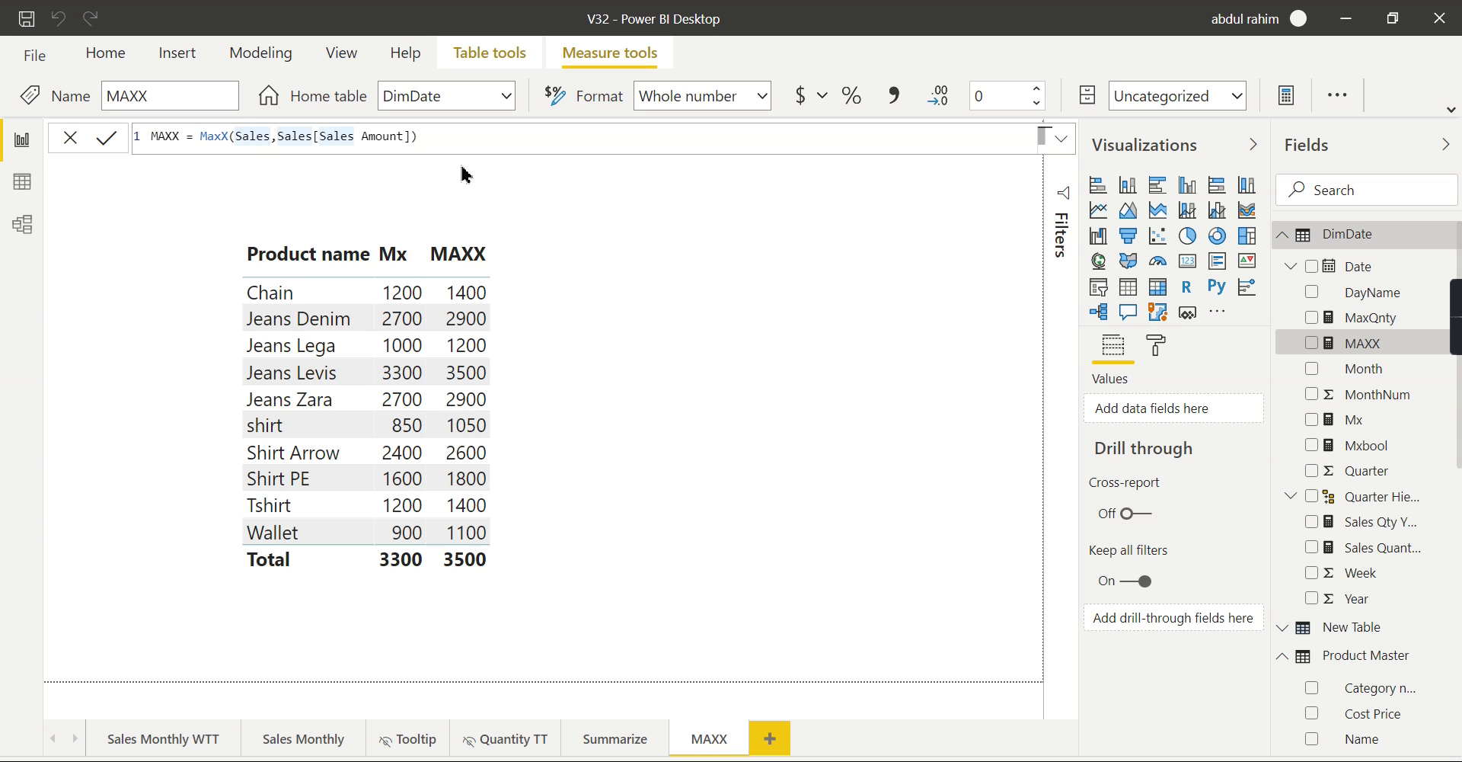
key("Left")
type("(")
key("BackSpace")
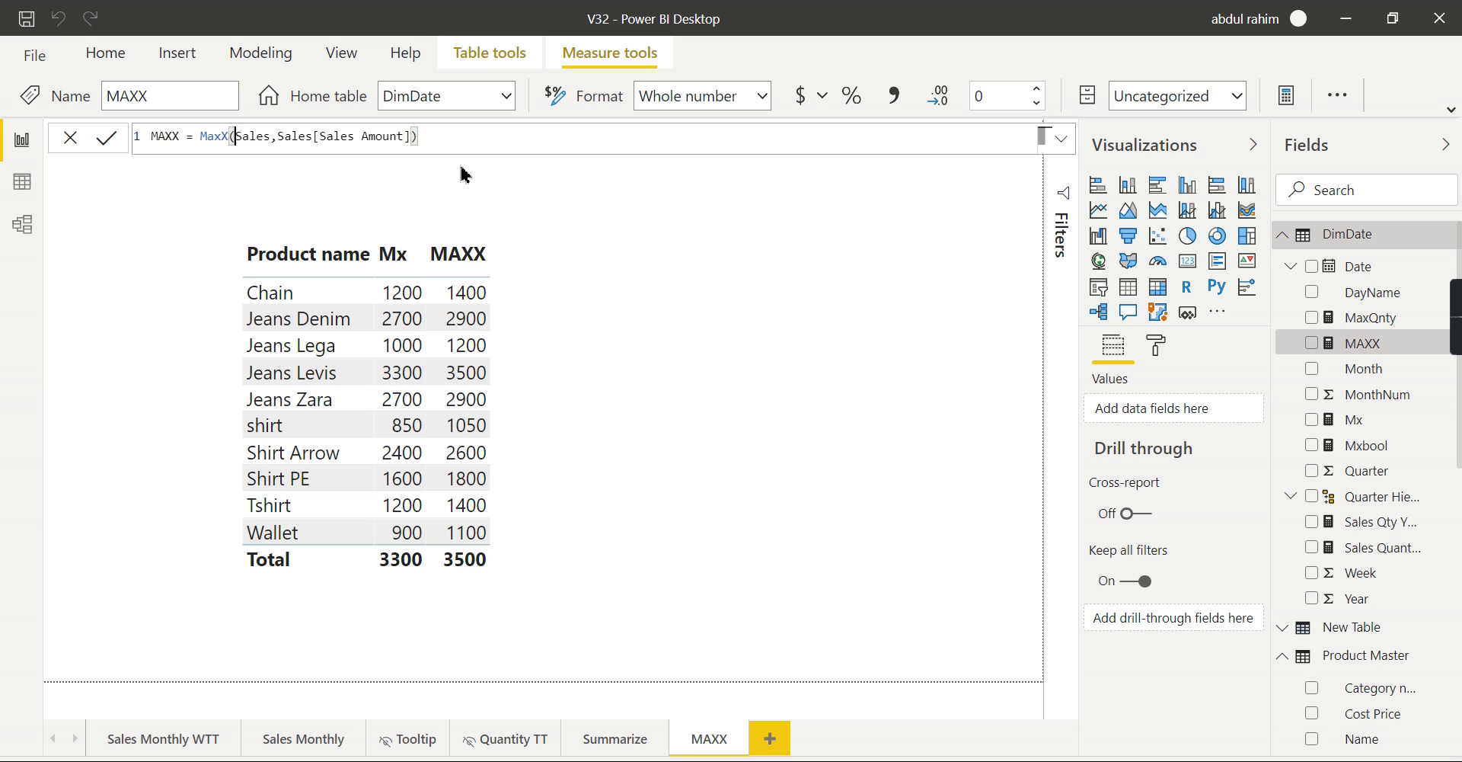
type("Fil")
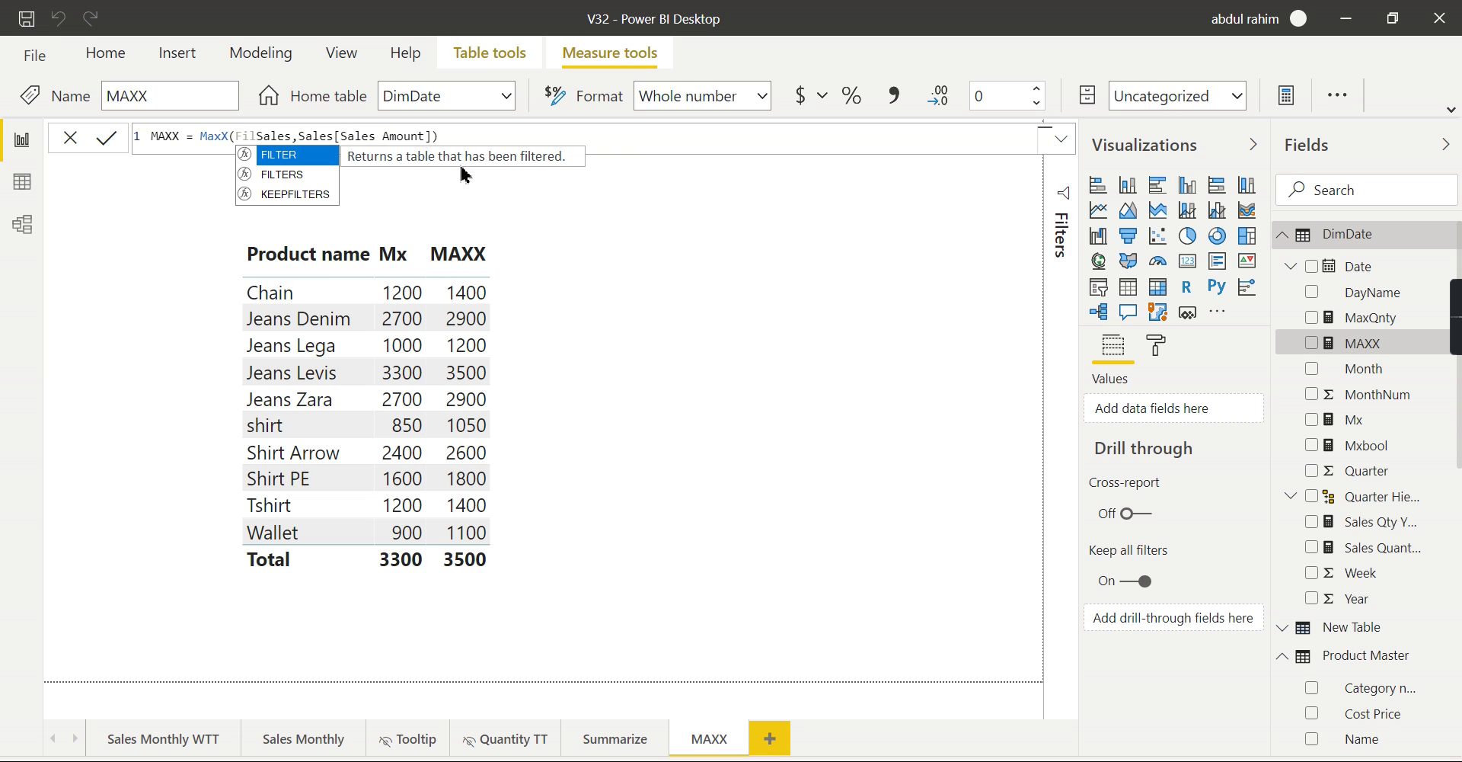
left_click(281, 157)
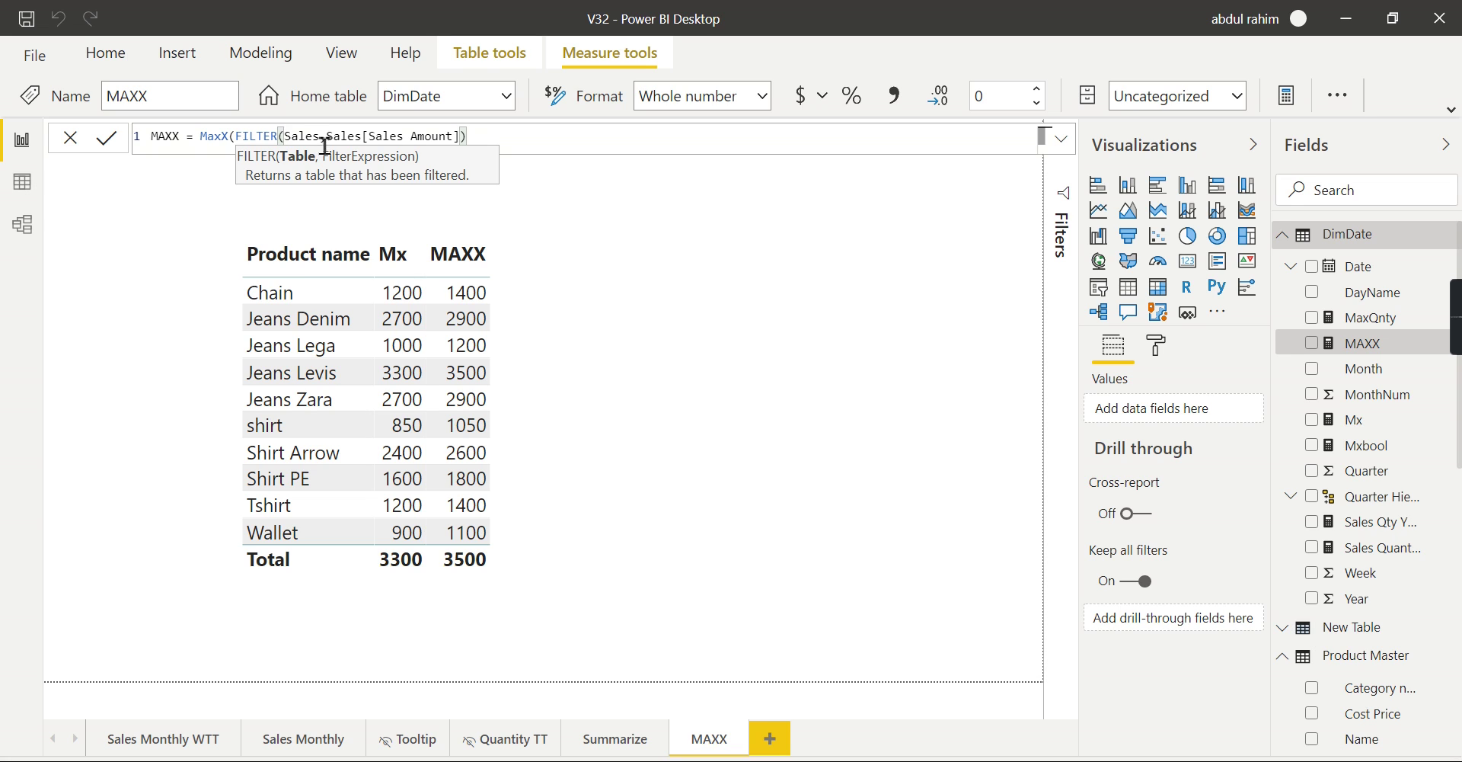
Filter on Sales[Ordertype name]="Online Order", fix the closing parentheses, and commit MAXX
type(", ")
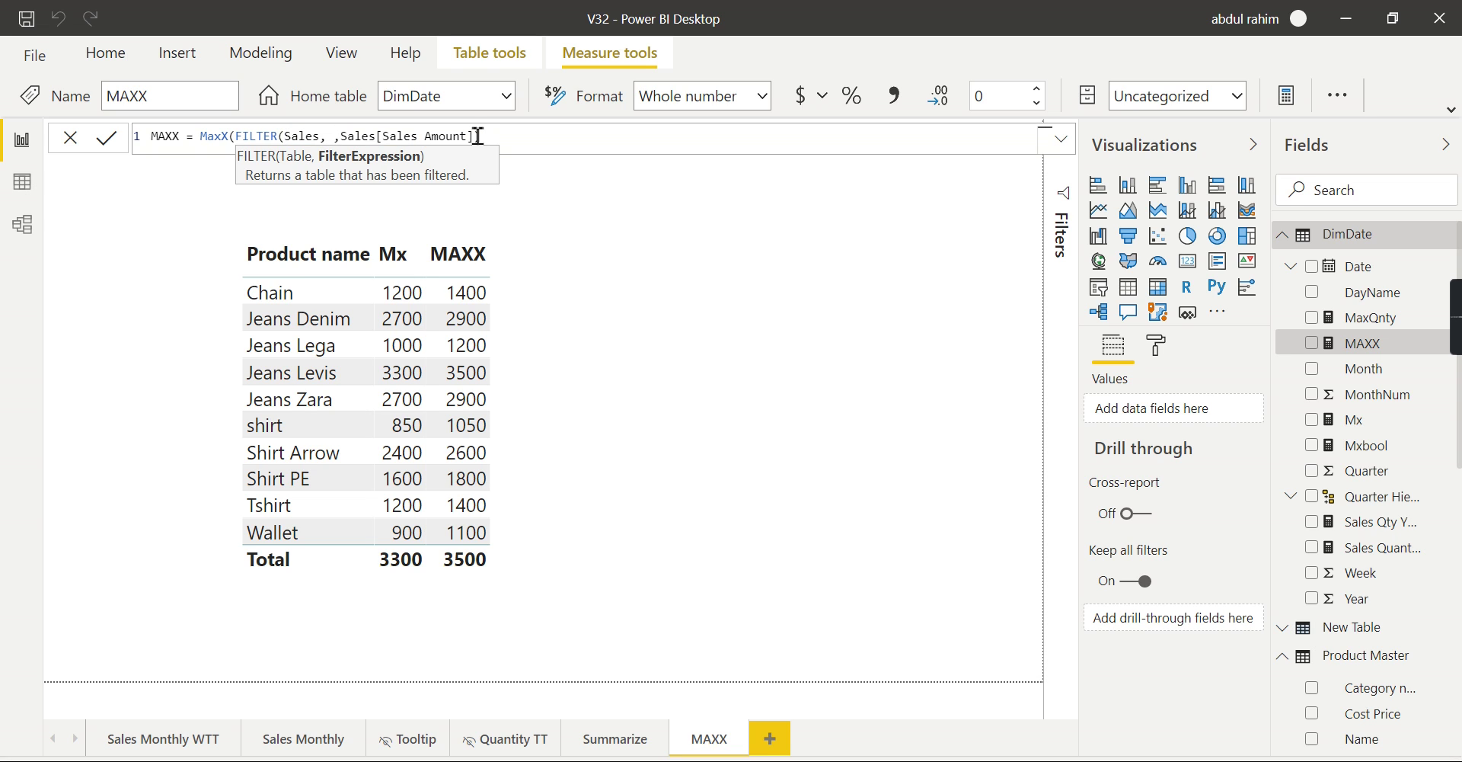
type("Or")
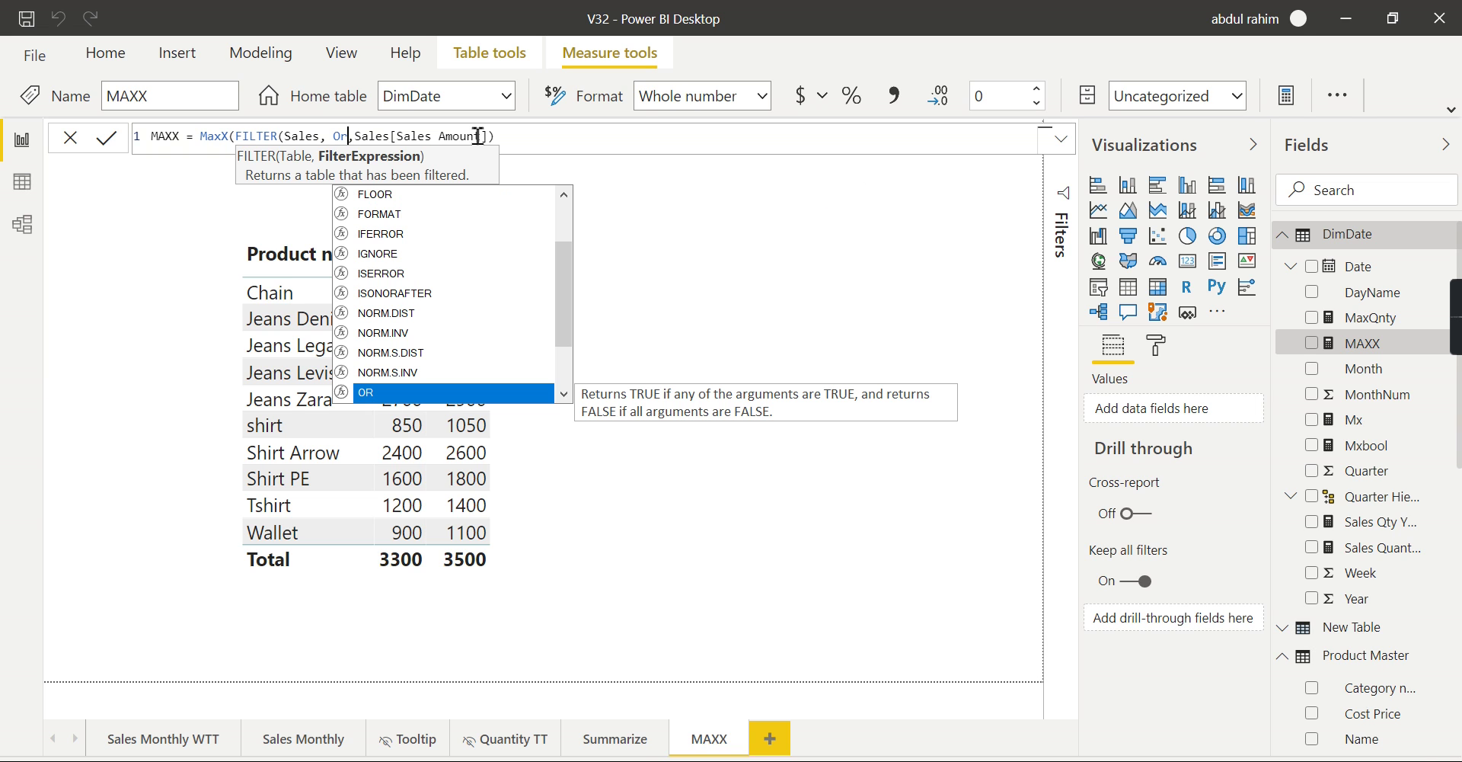
type("der")
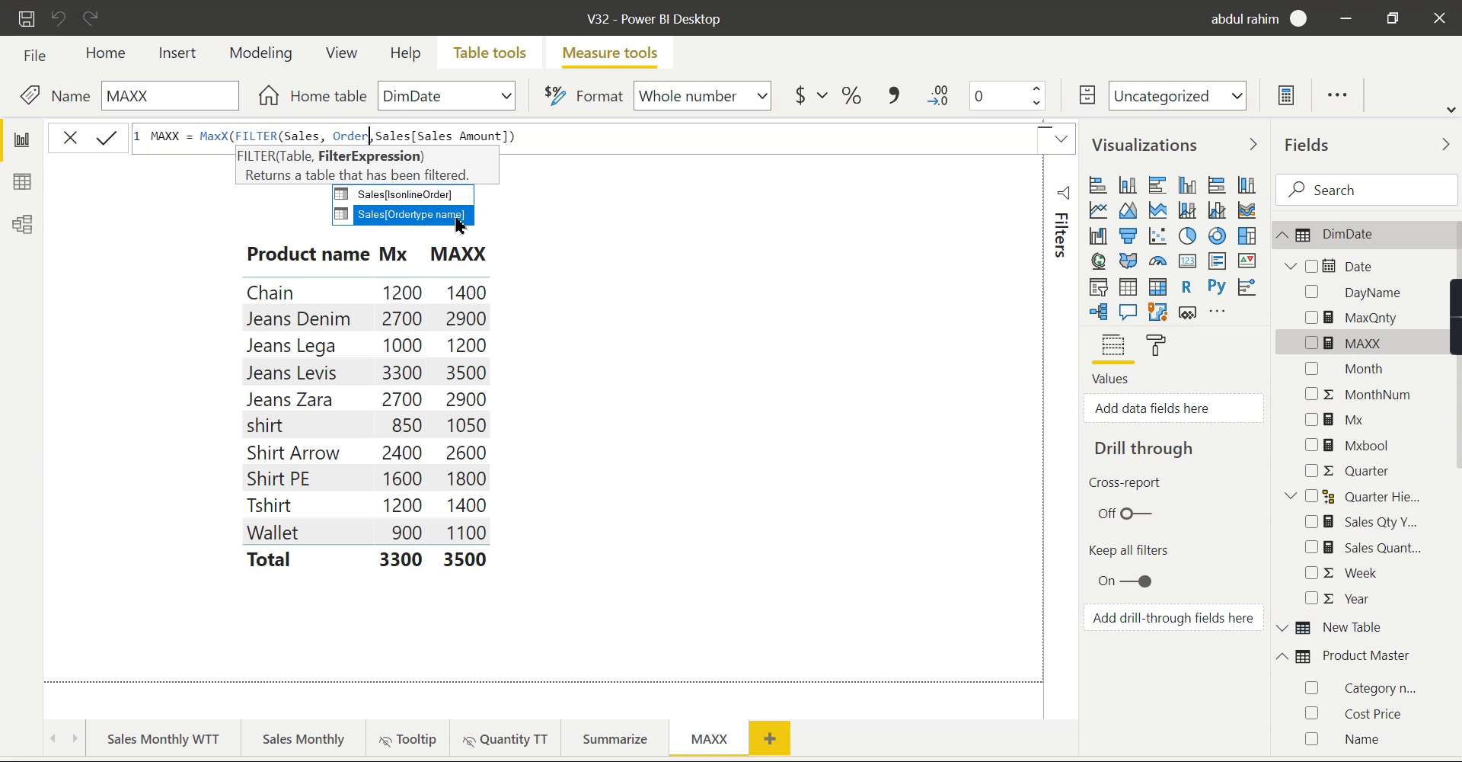
left_click(457, 219)
type("=\"")
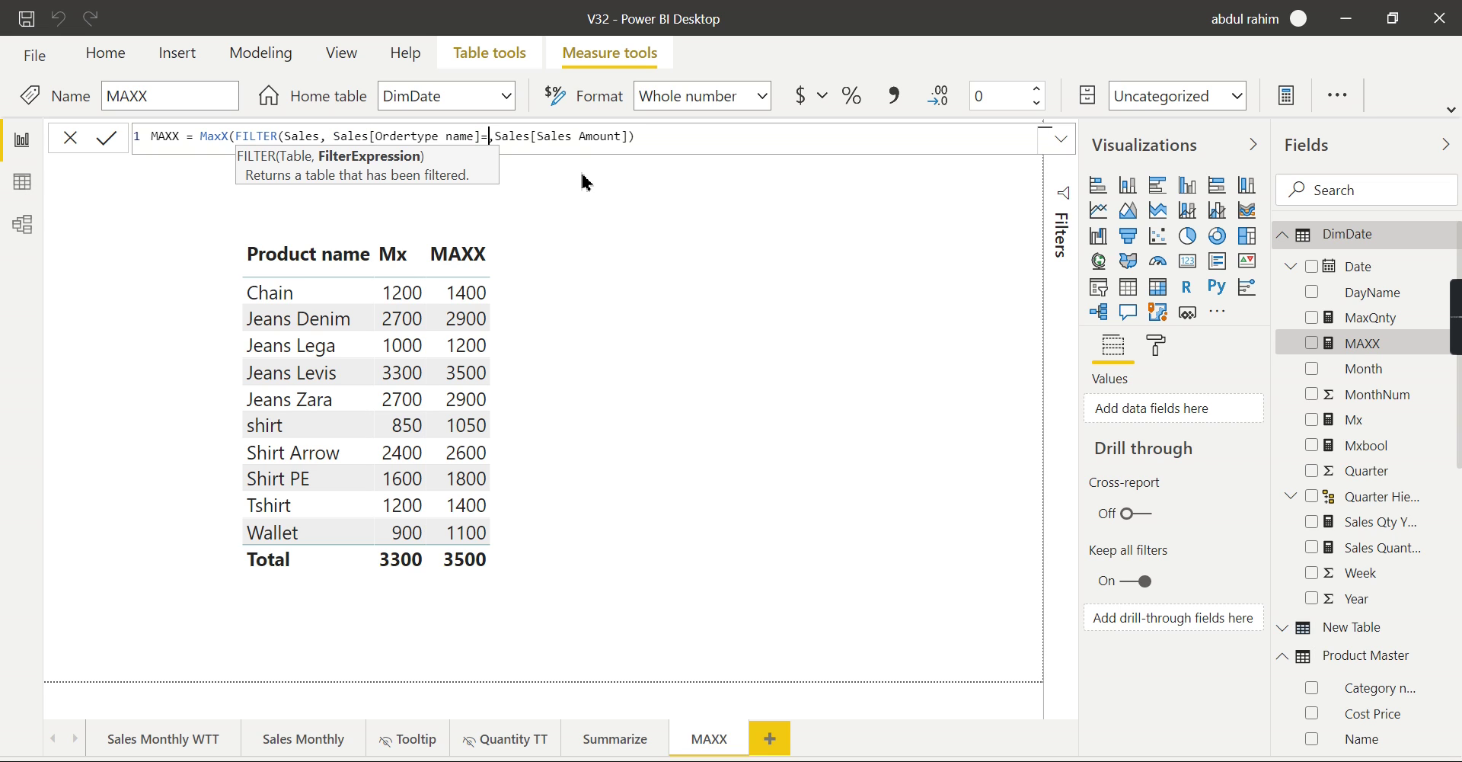
type("Online ")
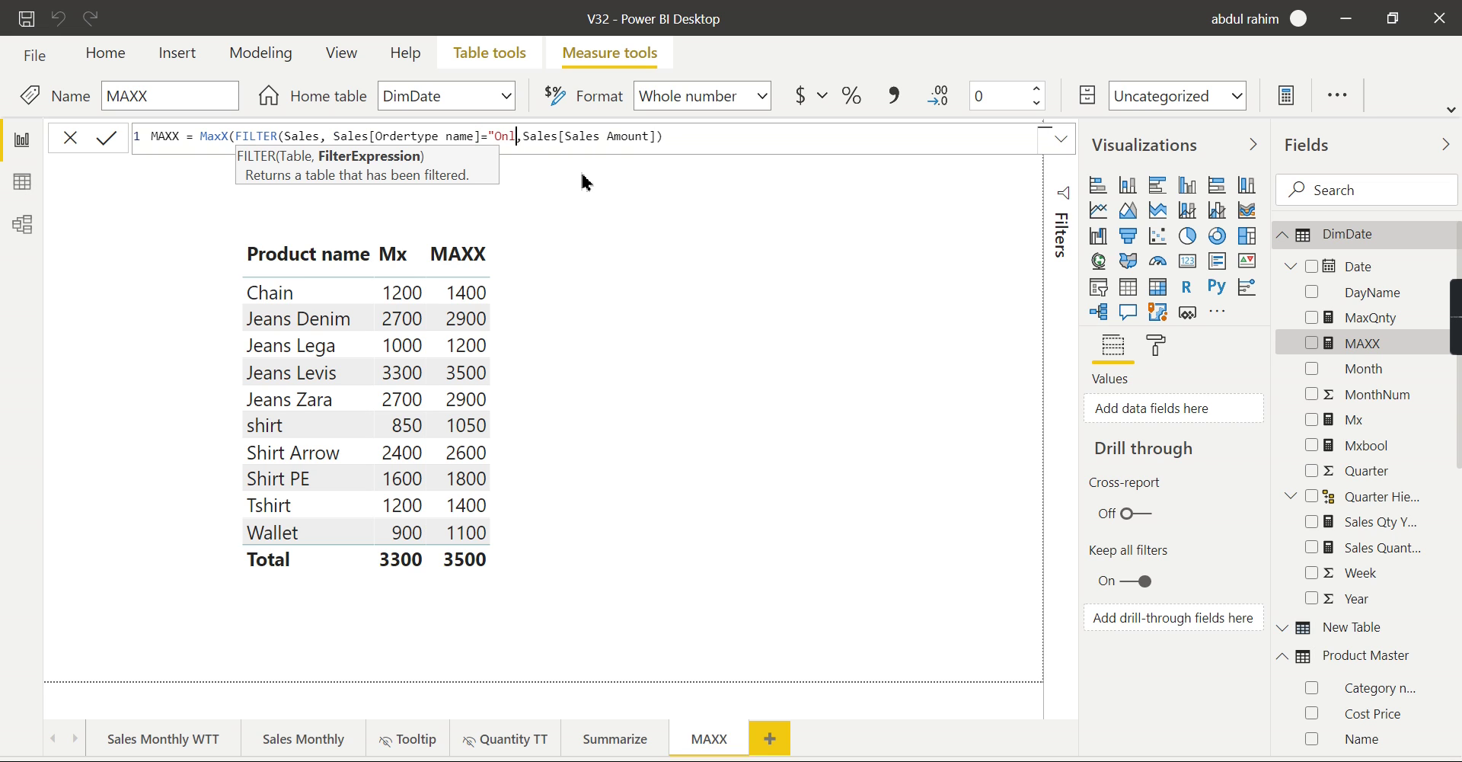
type("Order)")
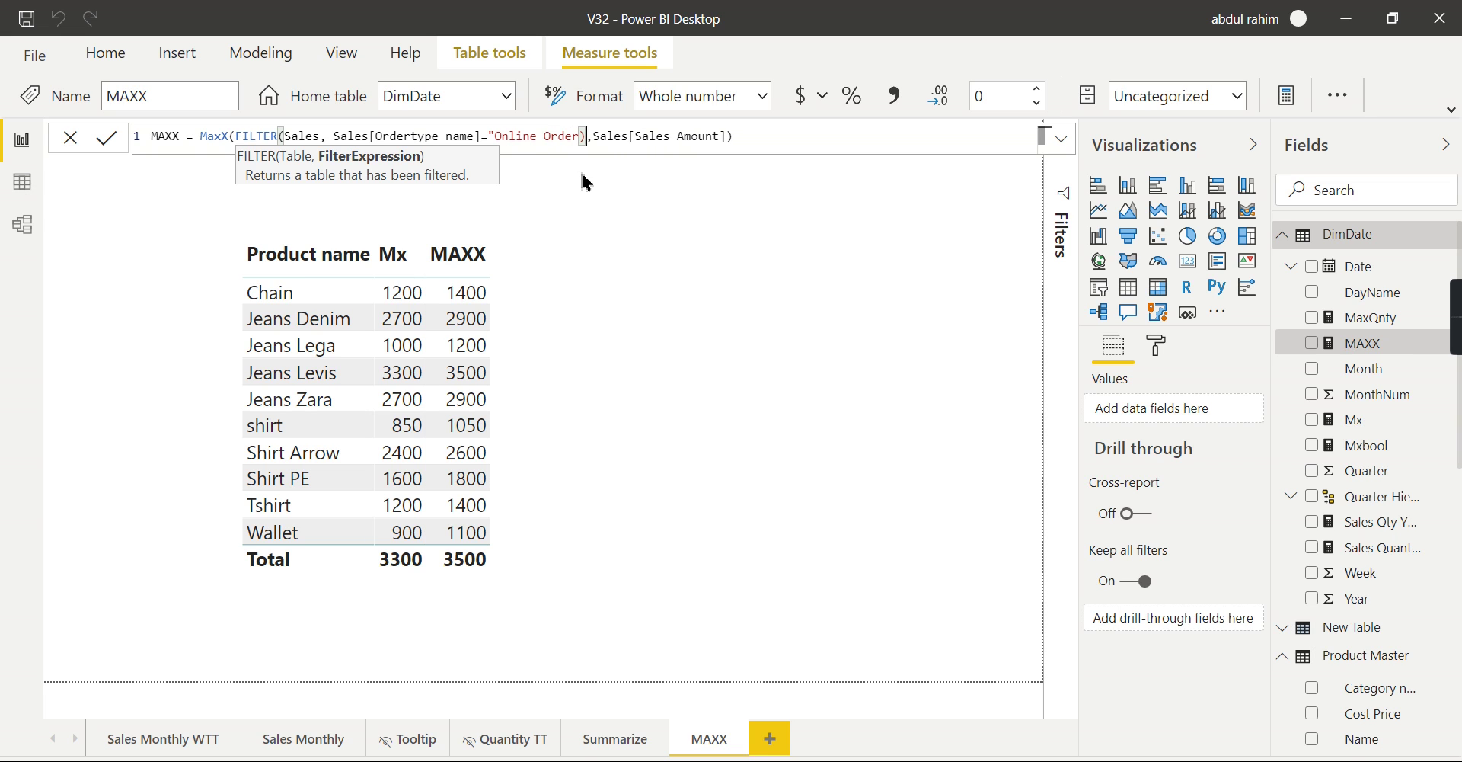
type("))")
key("Return")
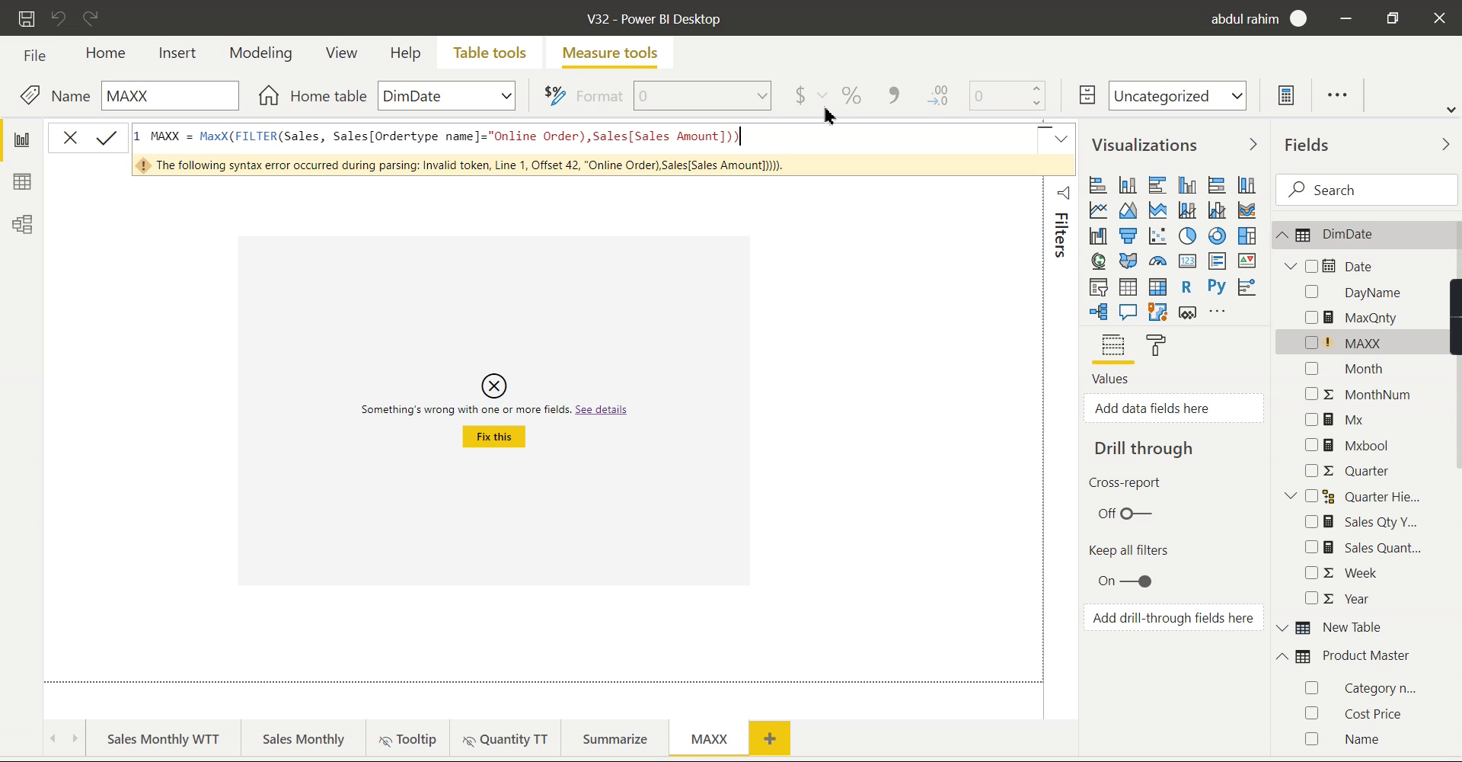
key("BackSpace")
left_click(584, 137)
type(")")
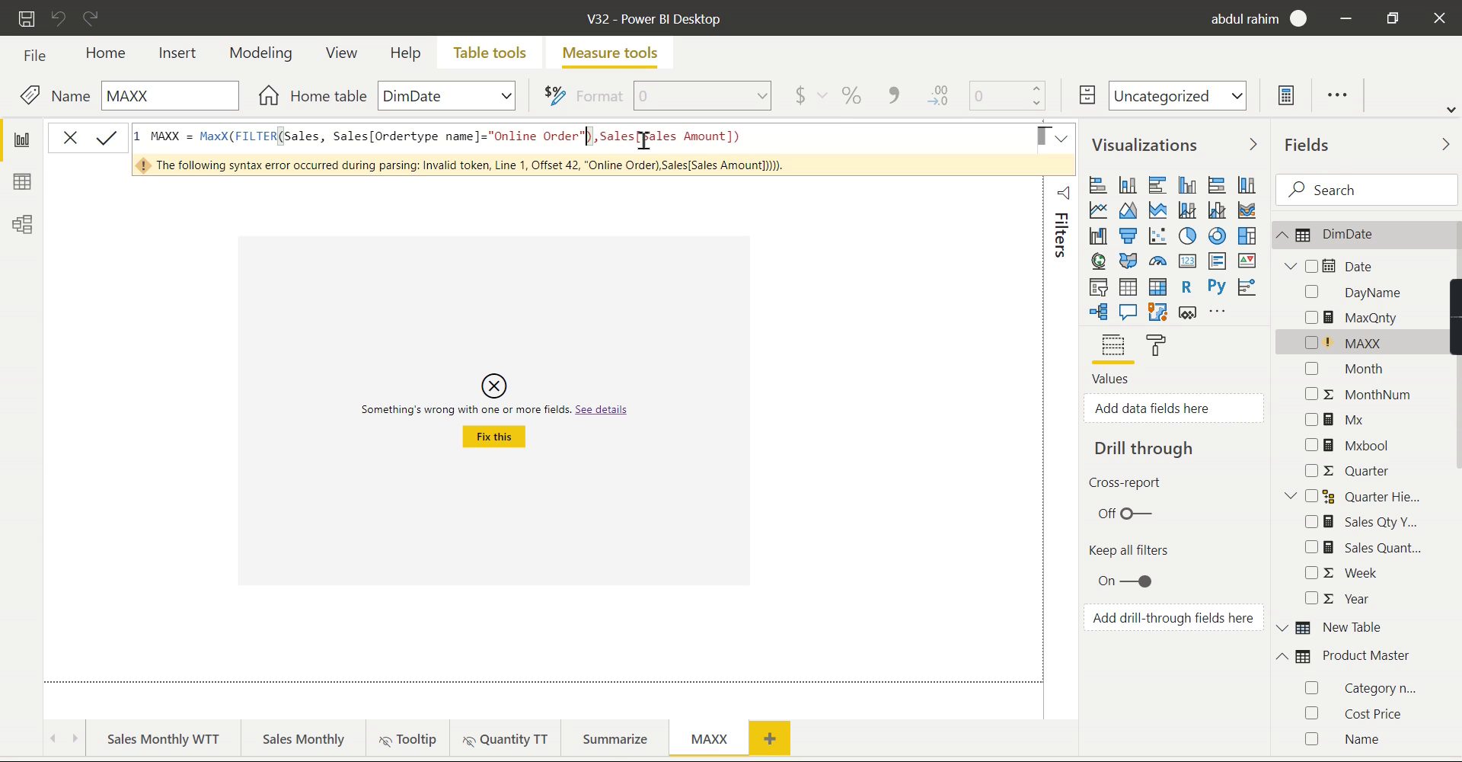
left_click(795, 147)
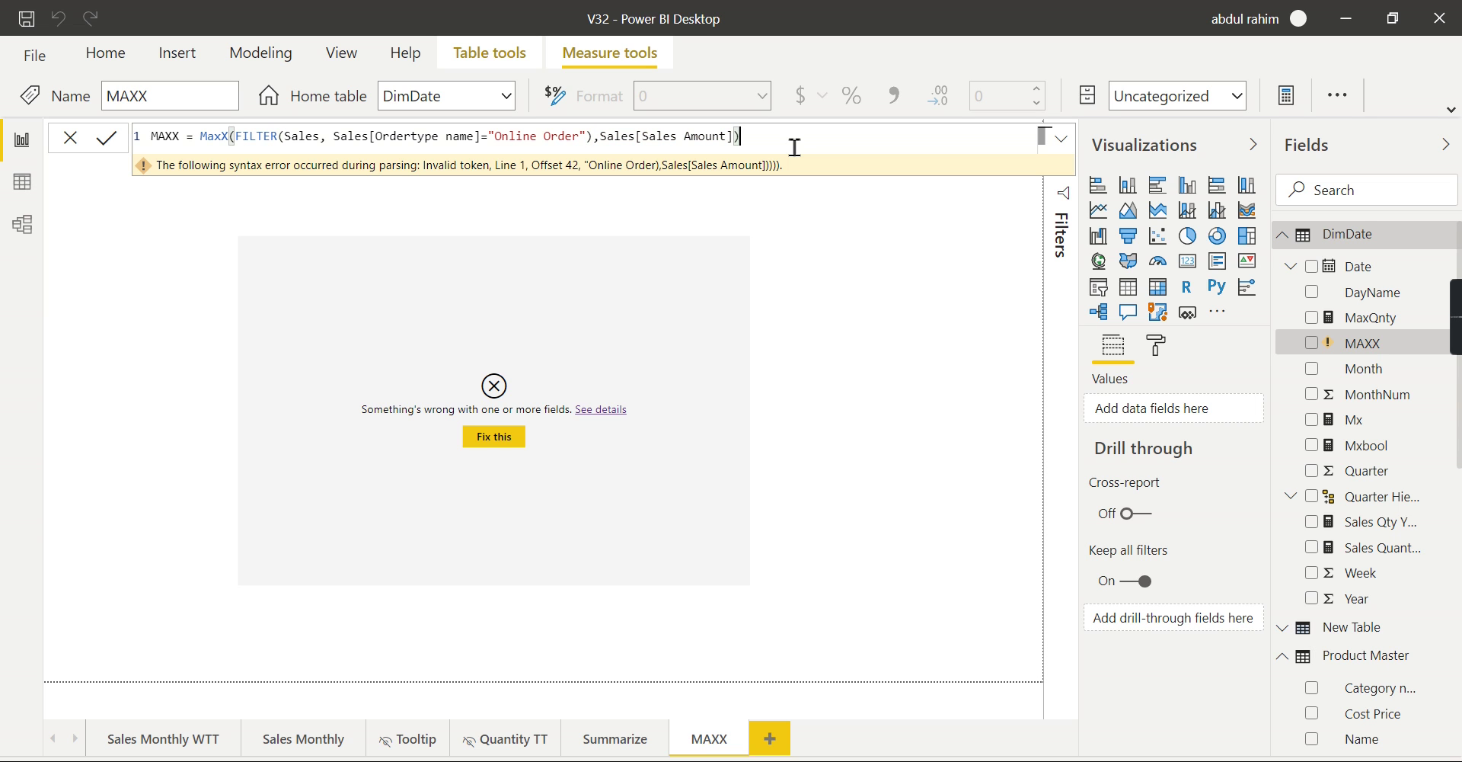
key("Return")
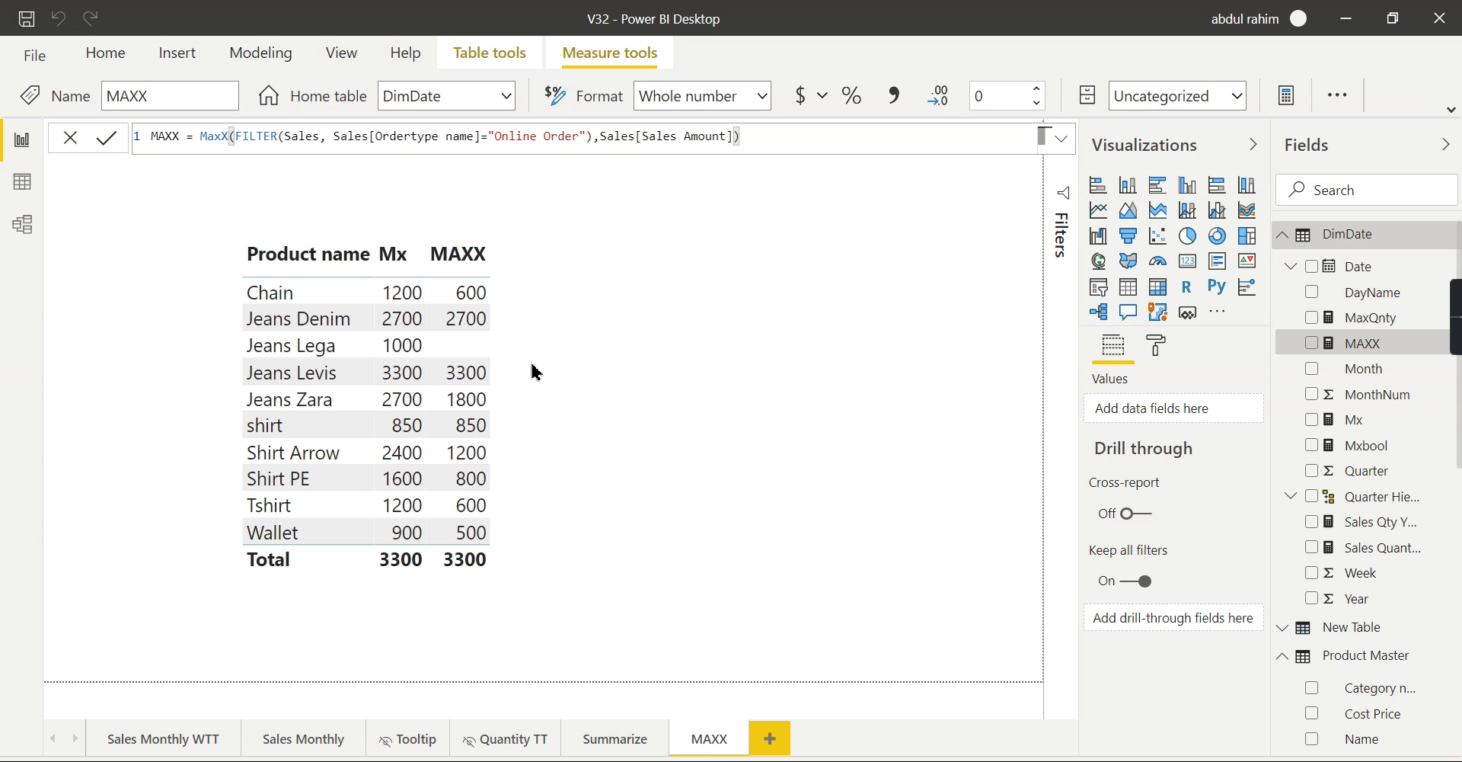
Select the table, view the MAXX and Mx formulas, and redisplay MAX's description in Mx
left_click(564, 304)
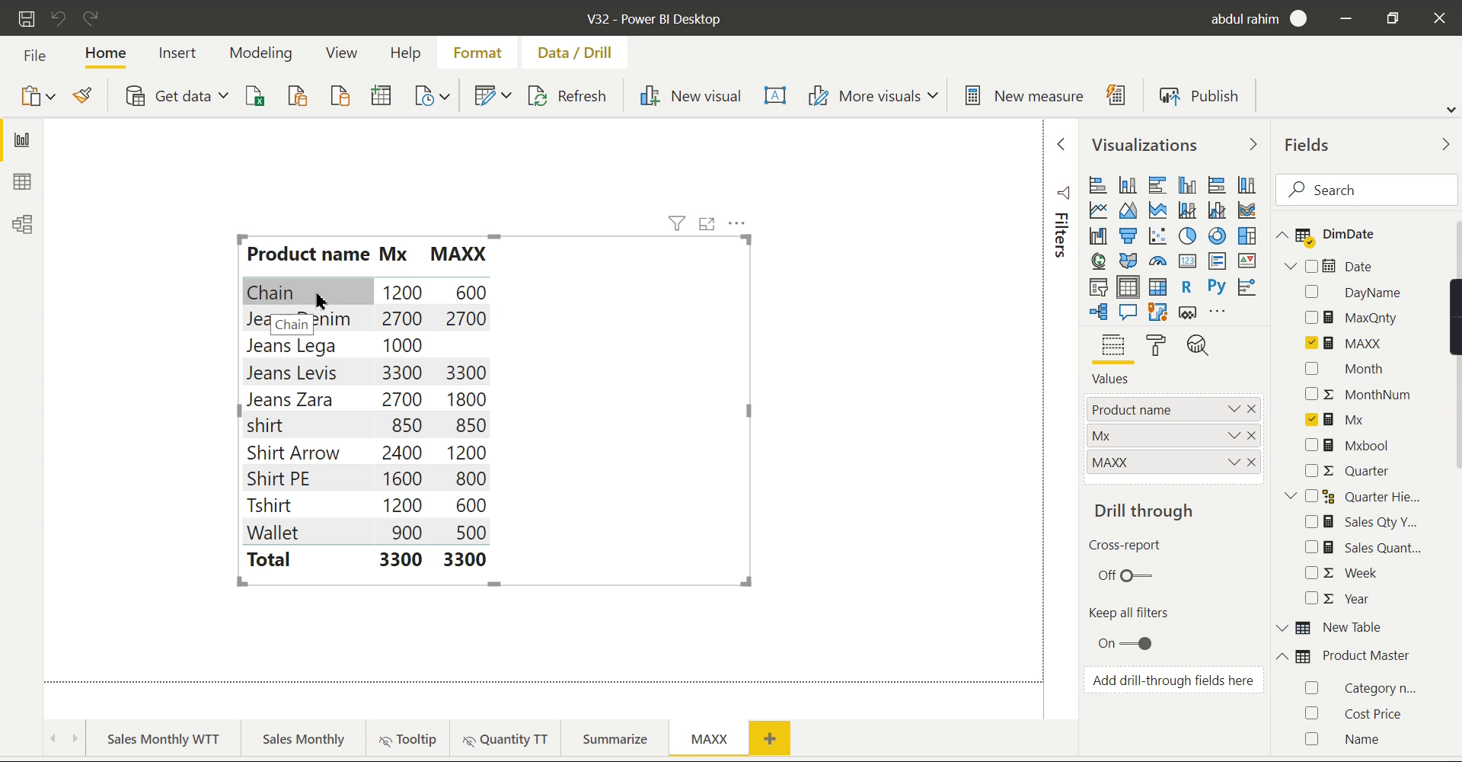
left_click(1331, 352)
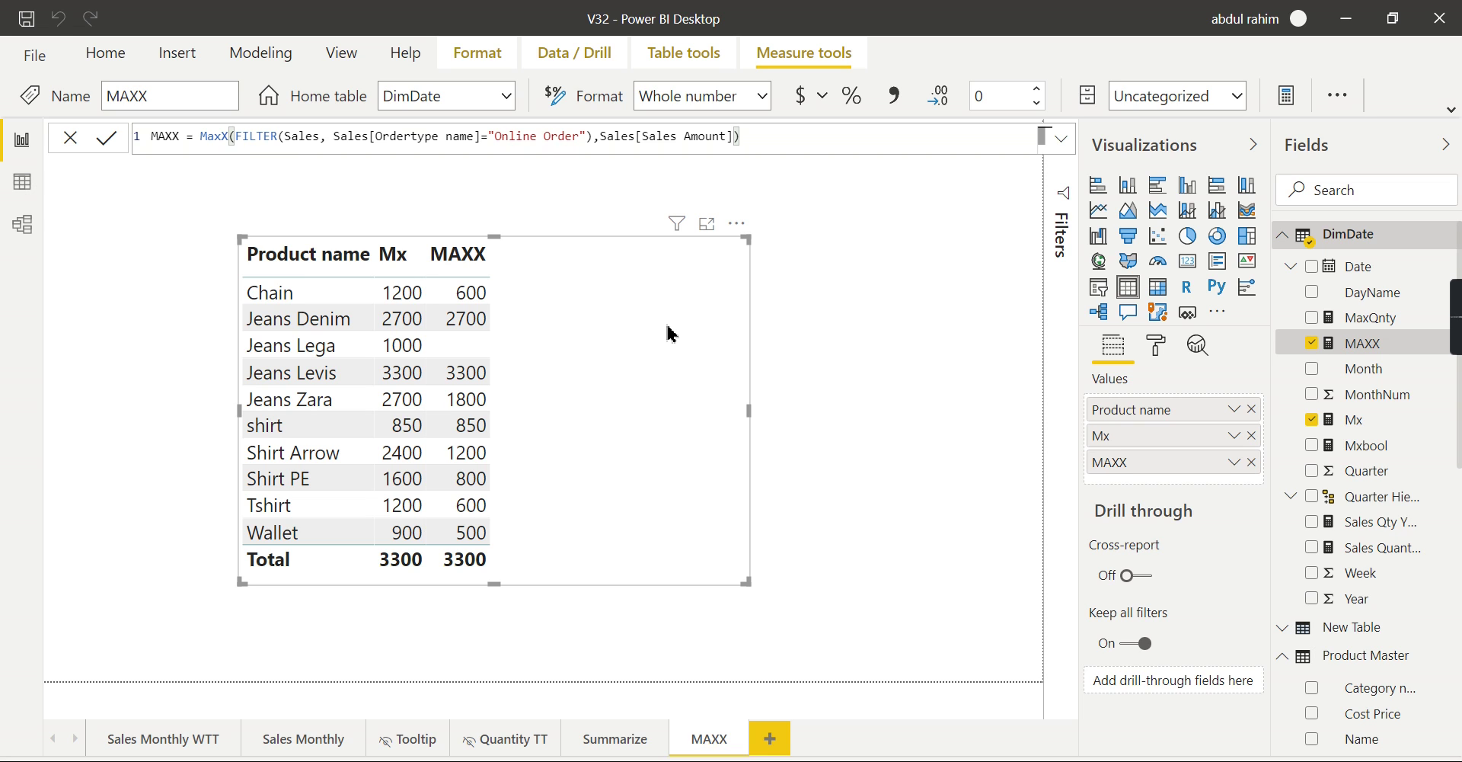
left_click(1364, 427)
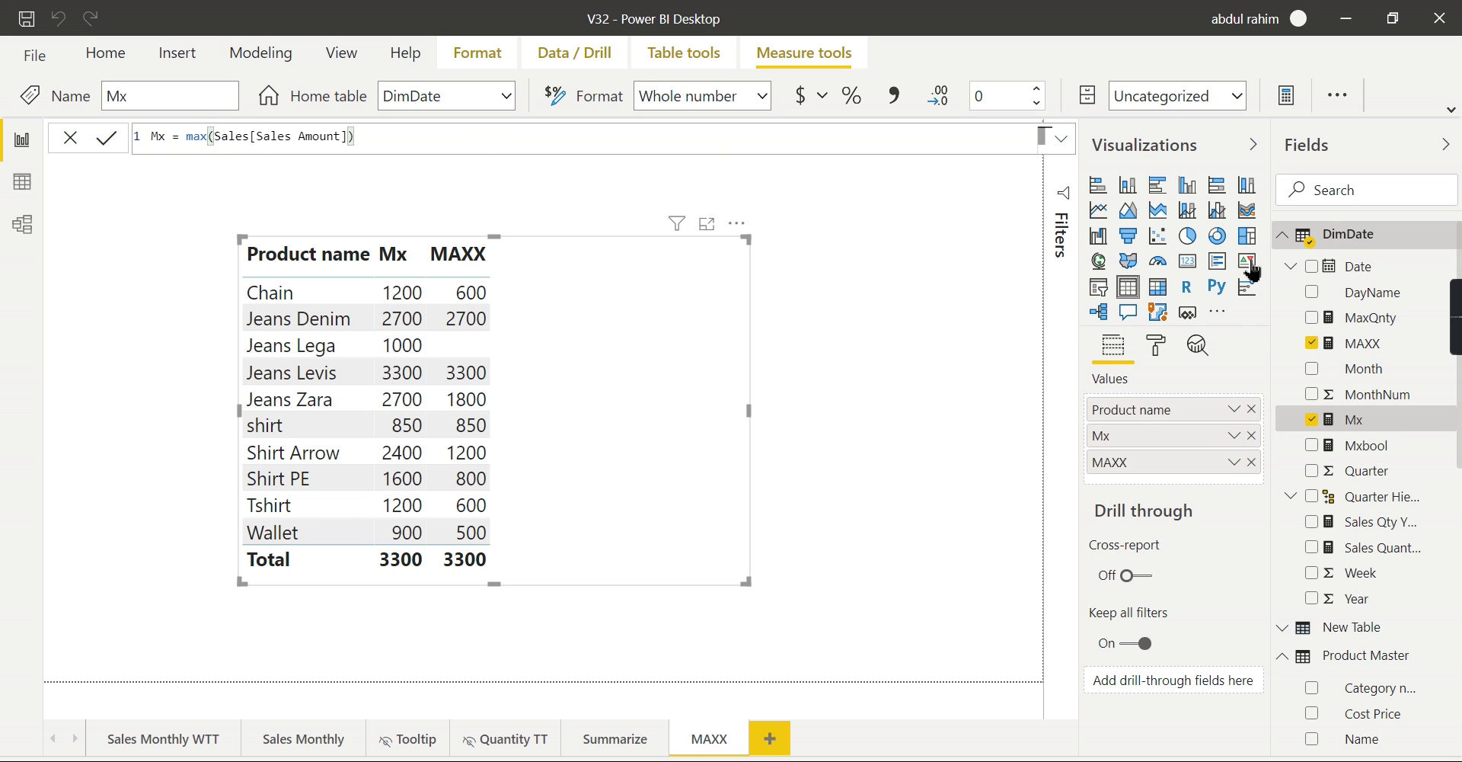
left_click(219, 143)
key("BackSpace")
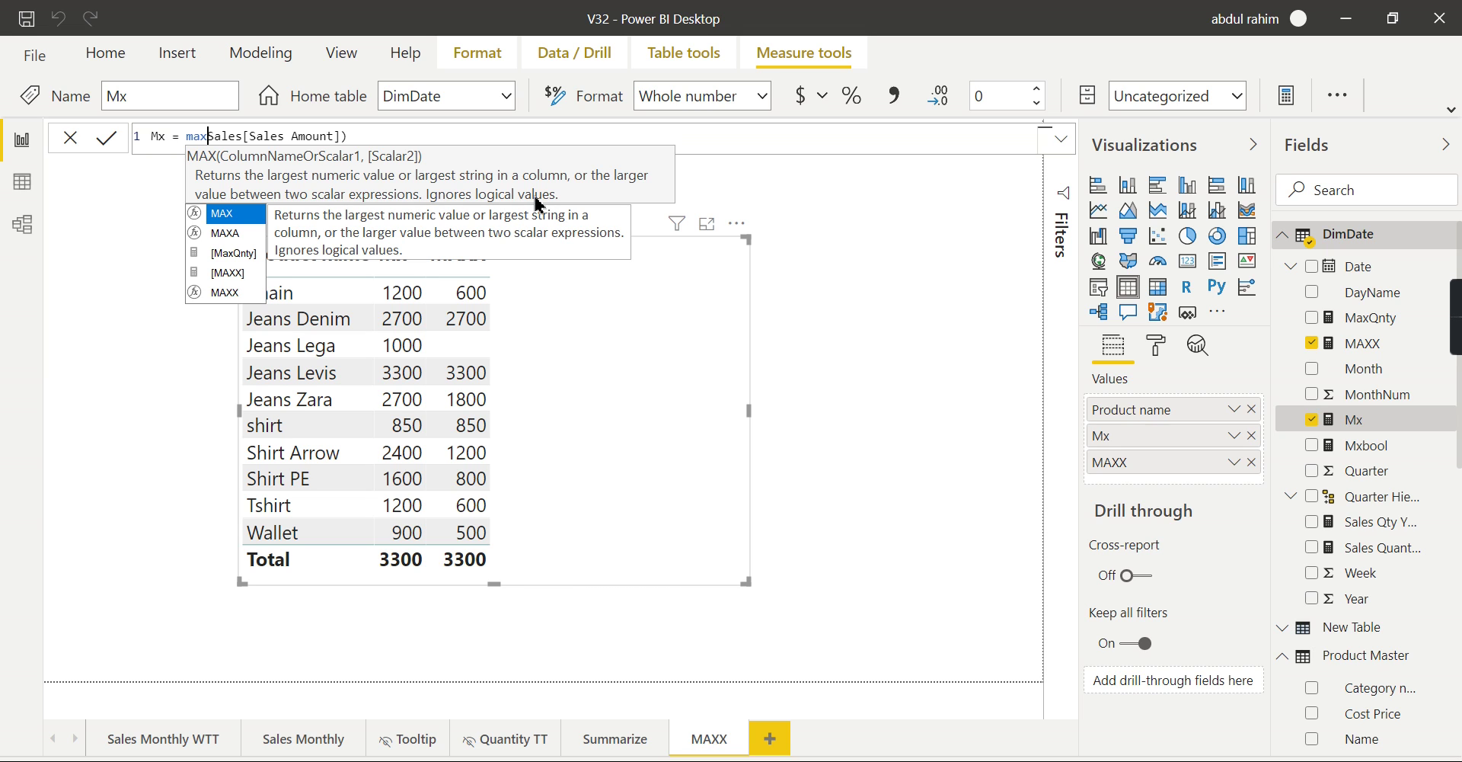
type("(")
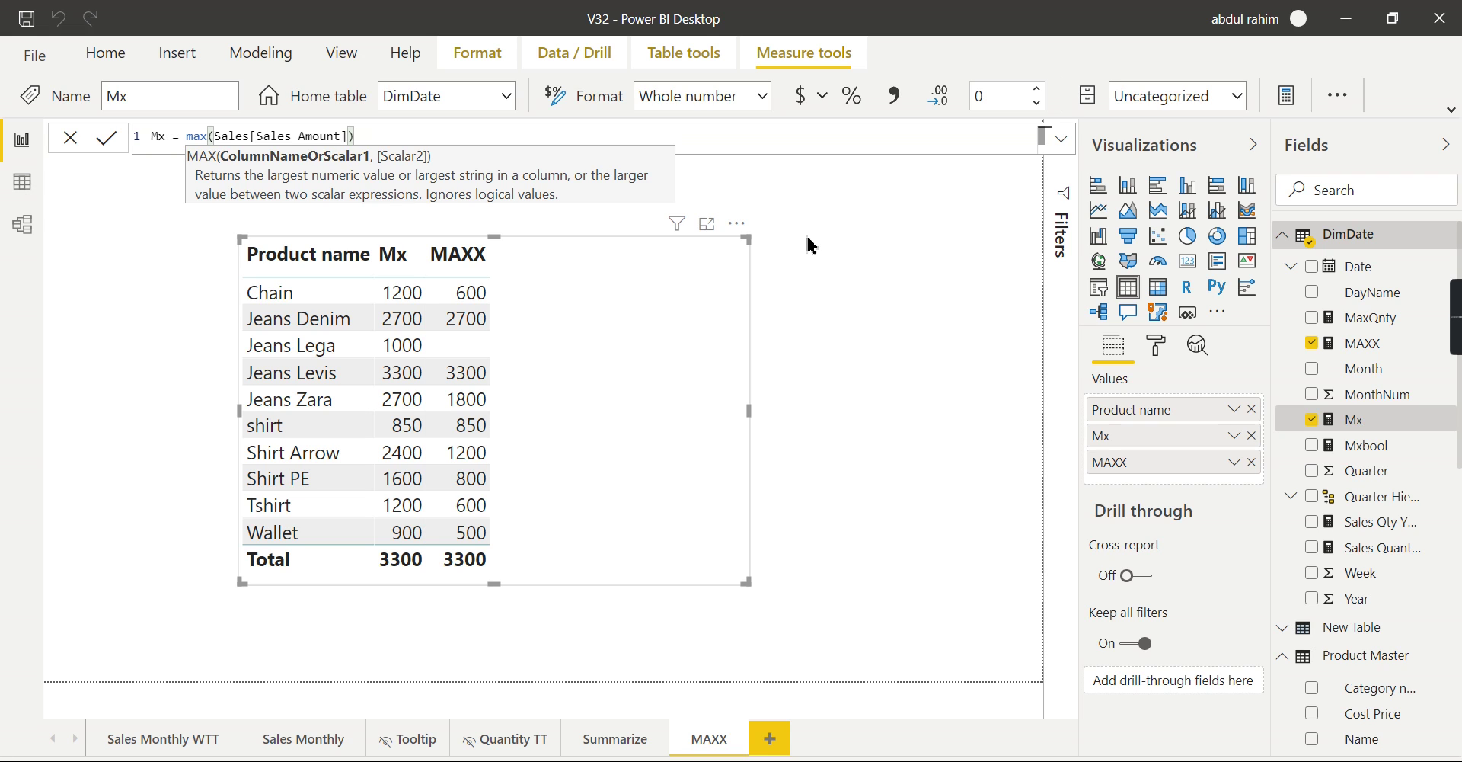
left_click(22, 182)
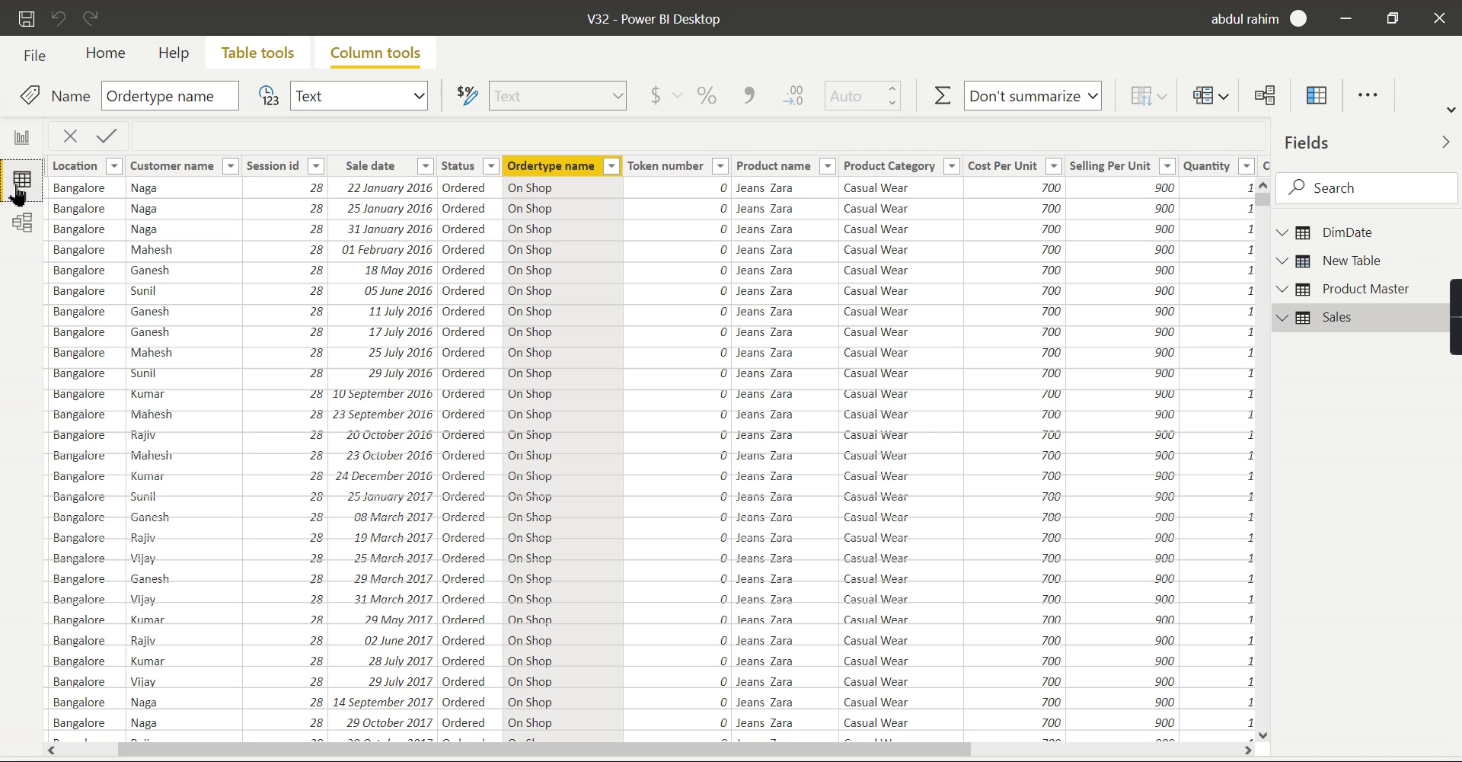
left_click_drag(533, 750, 1003, 756)
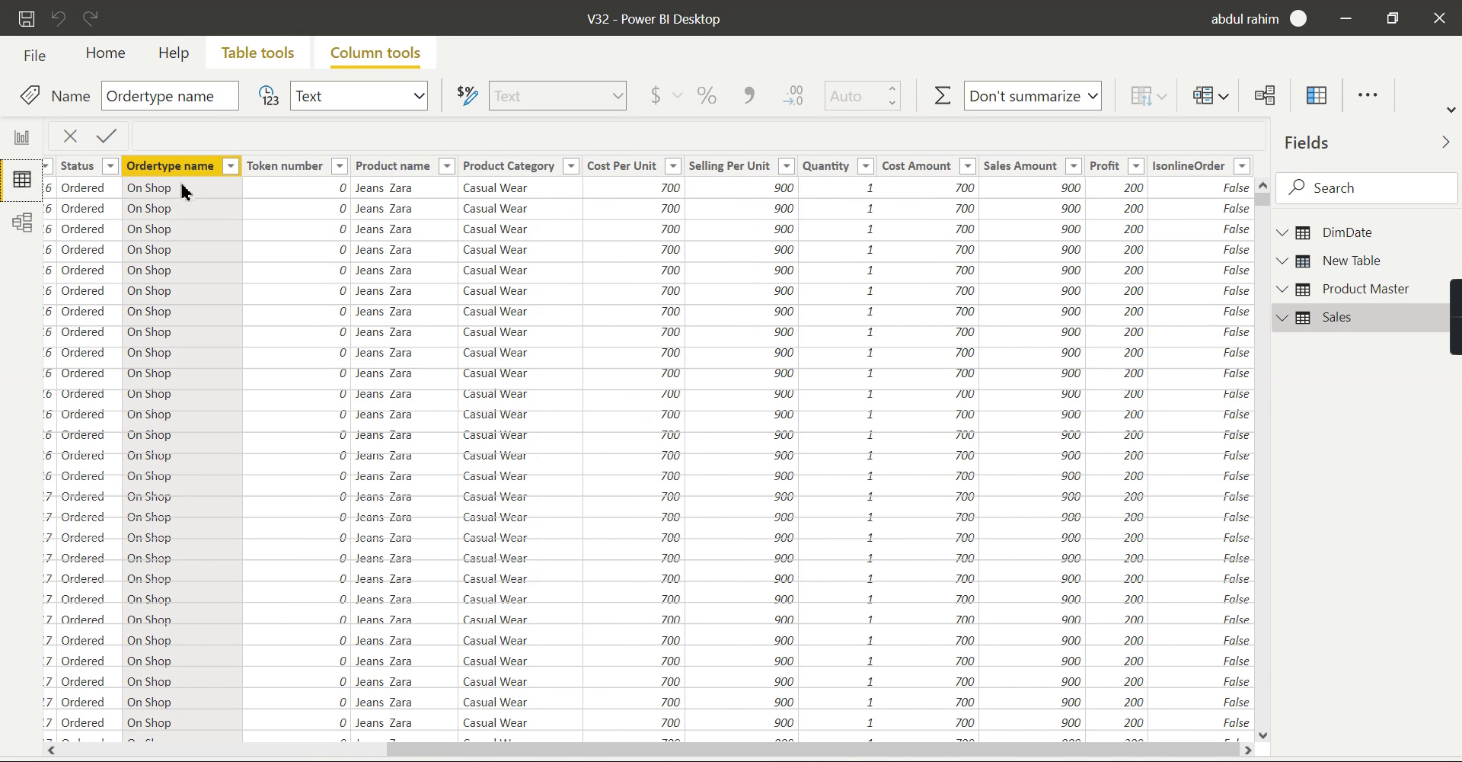
left_click(230, 166)
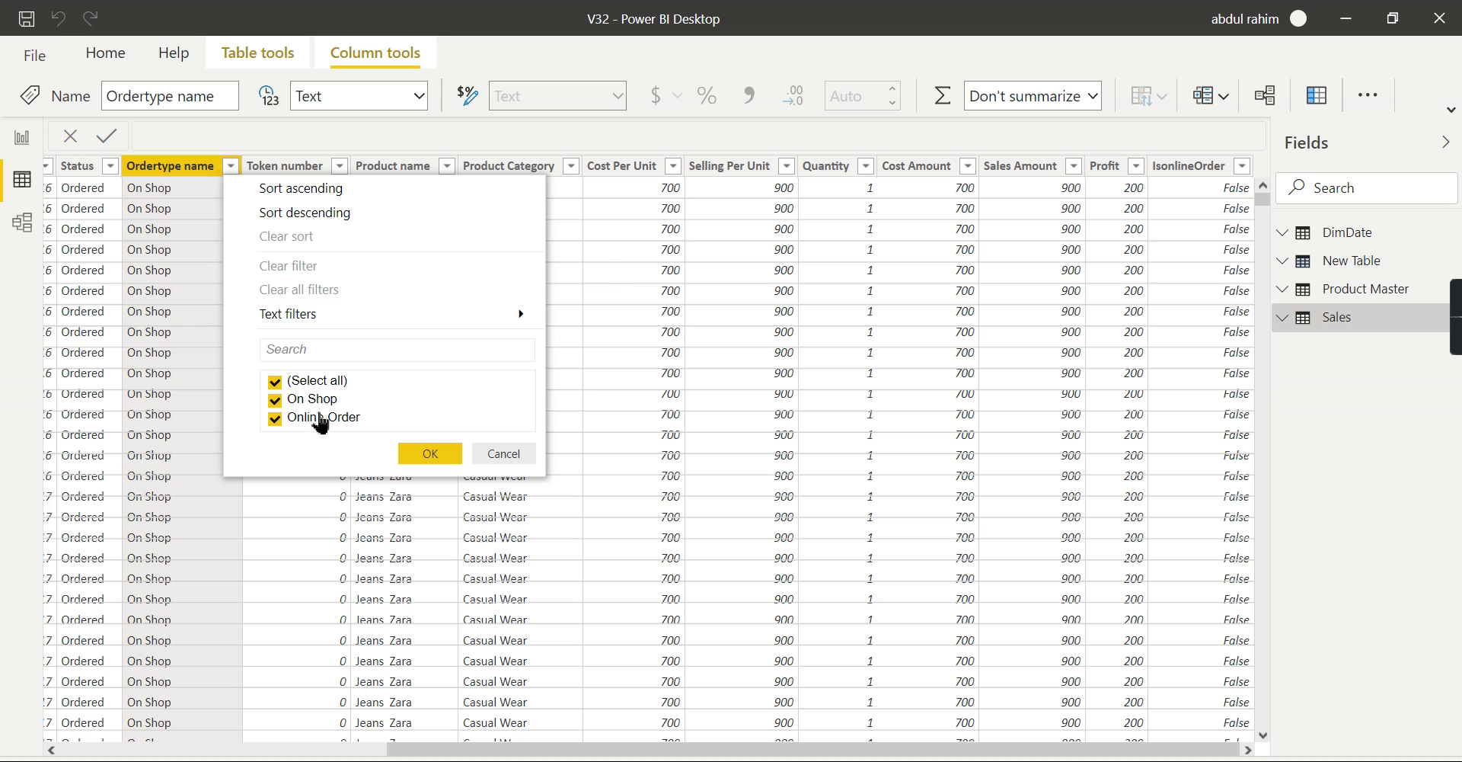
left_click(1193, 196)
left_click(1198, 198)
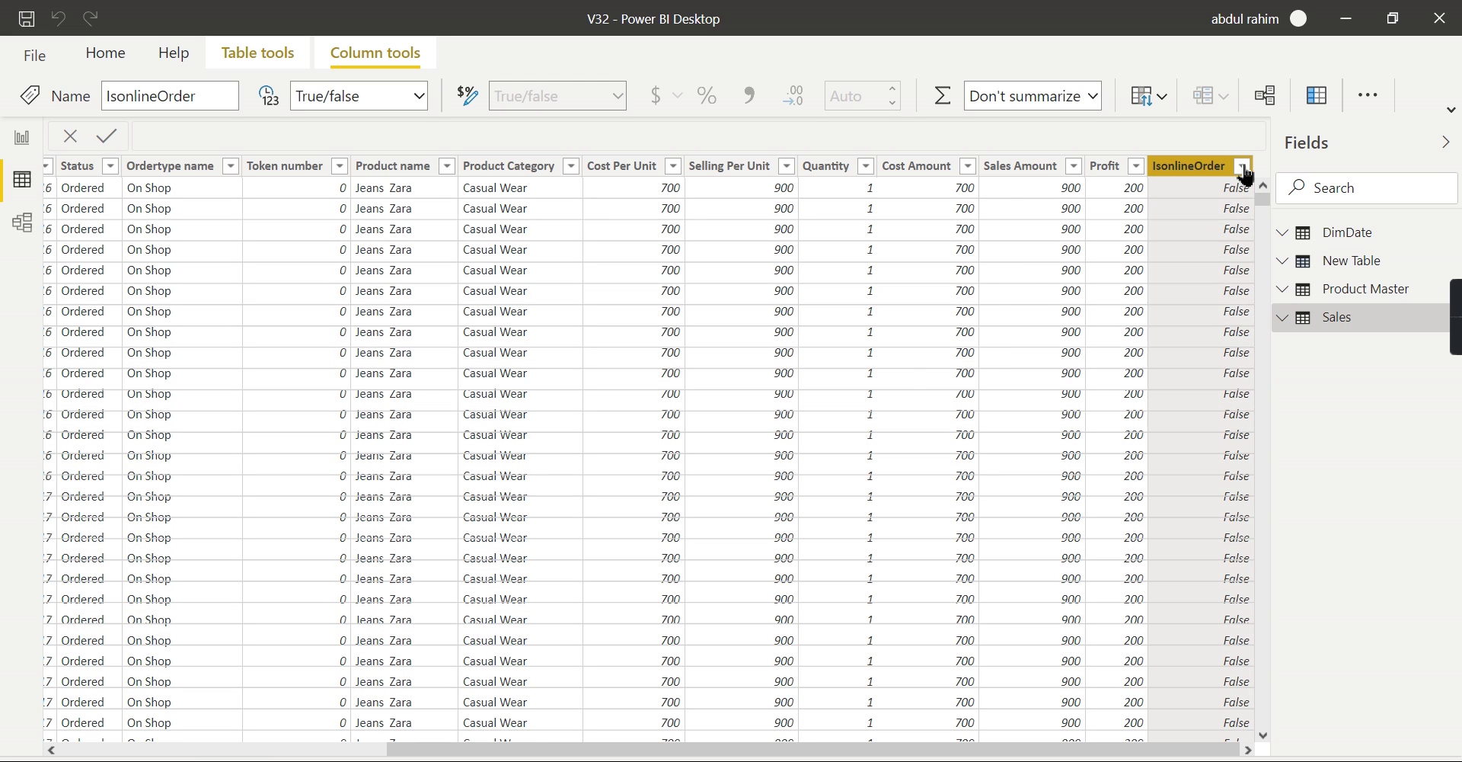
left_click(1242, 168)
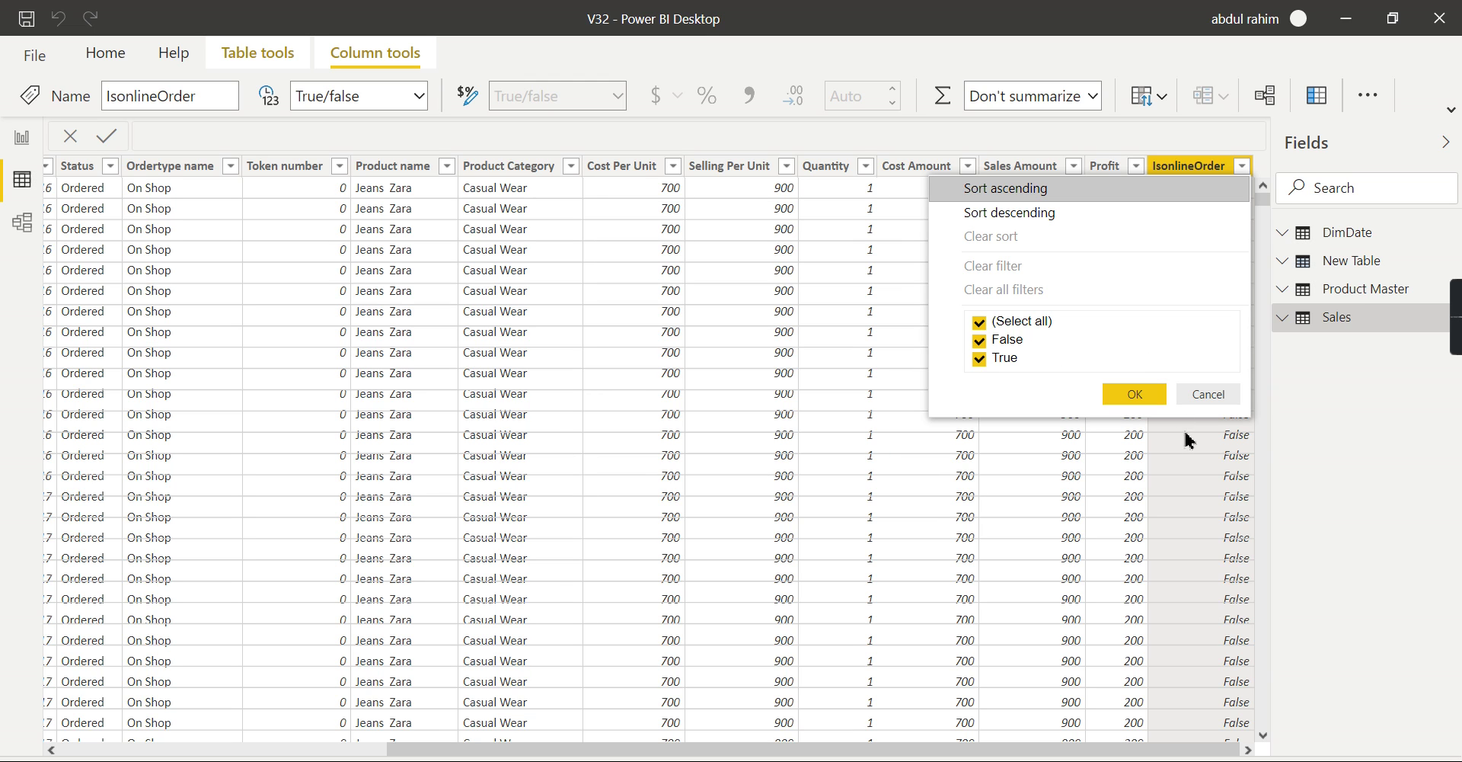
left_click(23, 139)
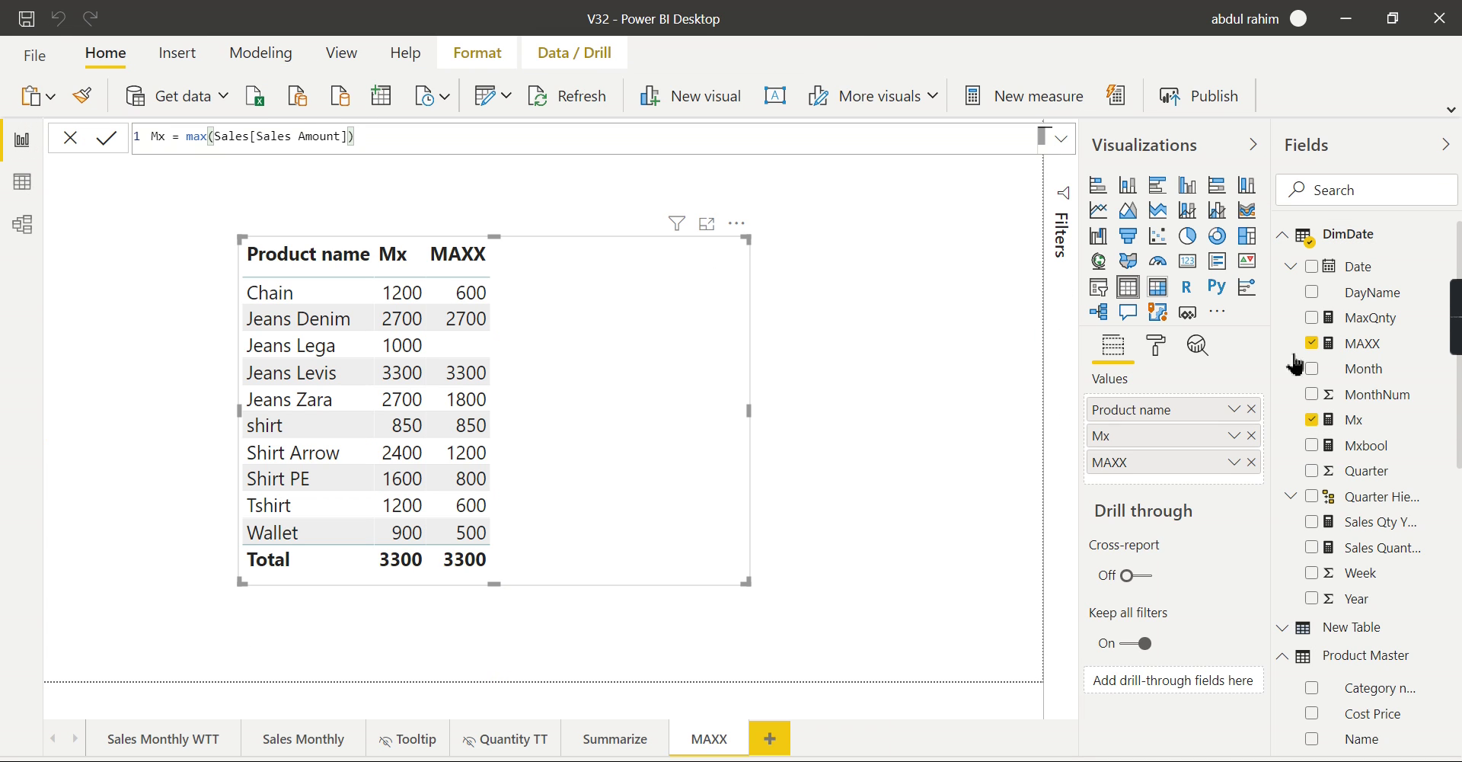
Comment out the MaxA line in the Mxbool formula with //
left_click(1371, 420)
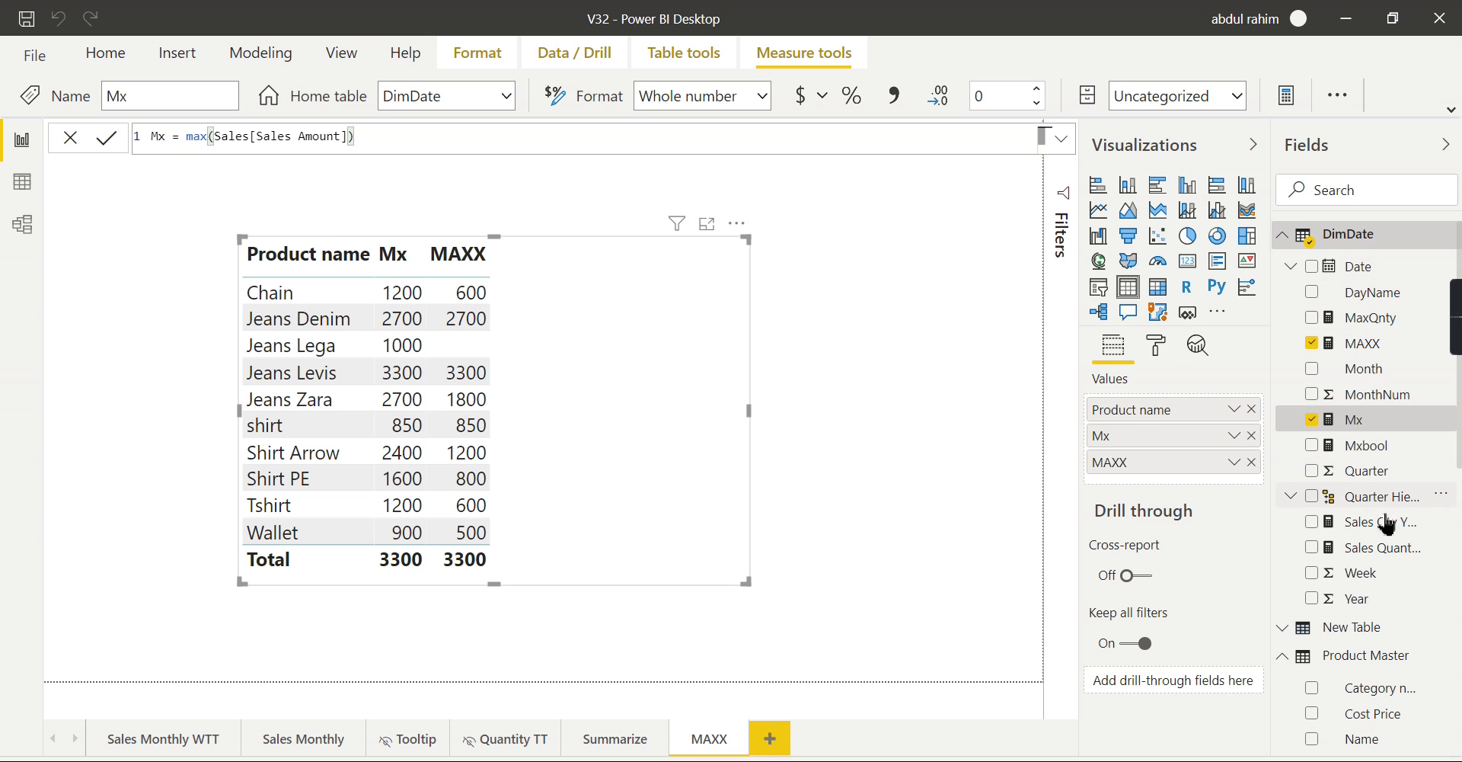
left_click(1371, 445)
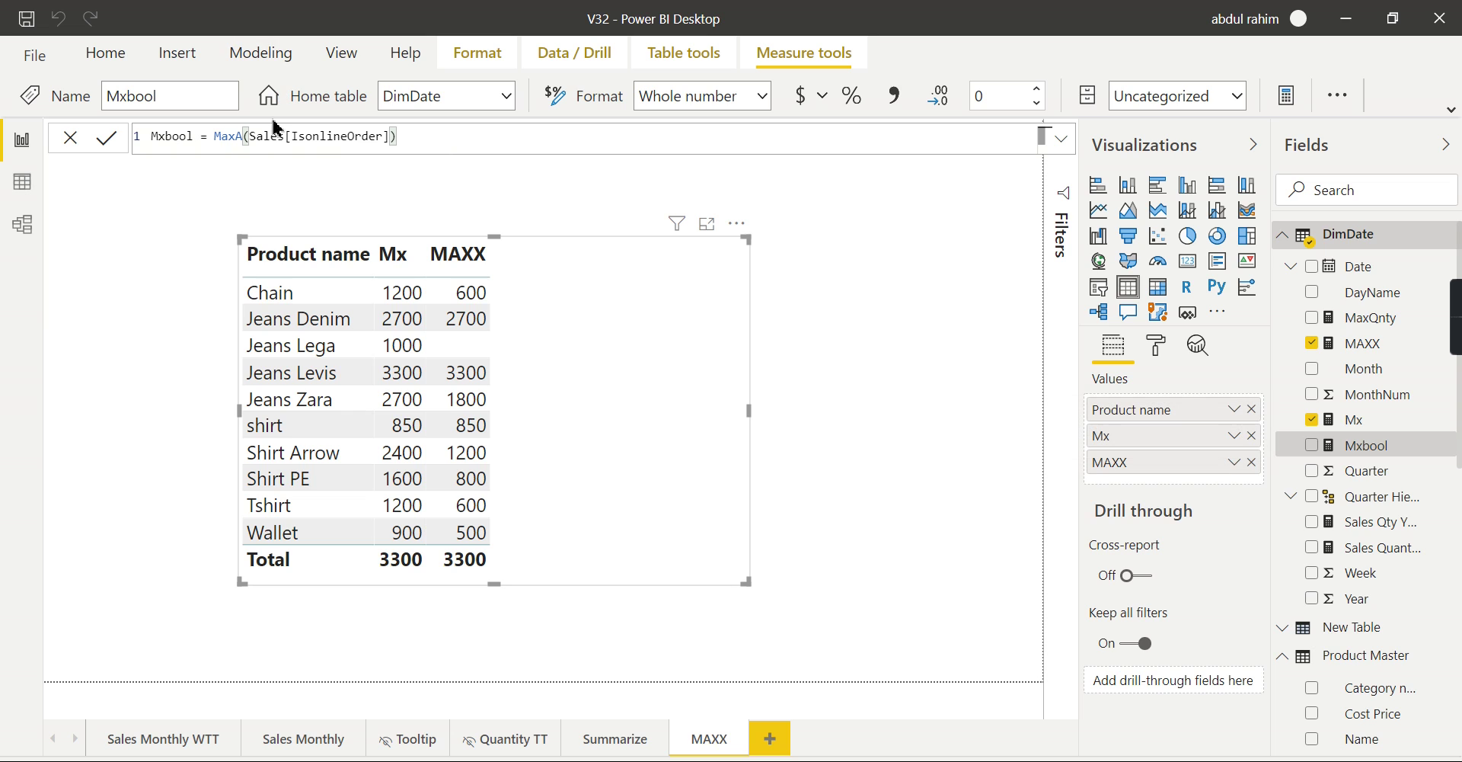
double_click(312, 138)
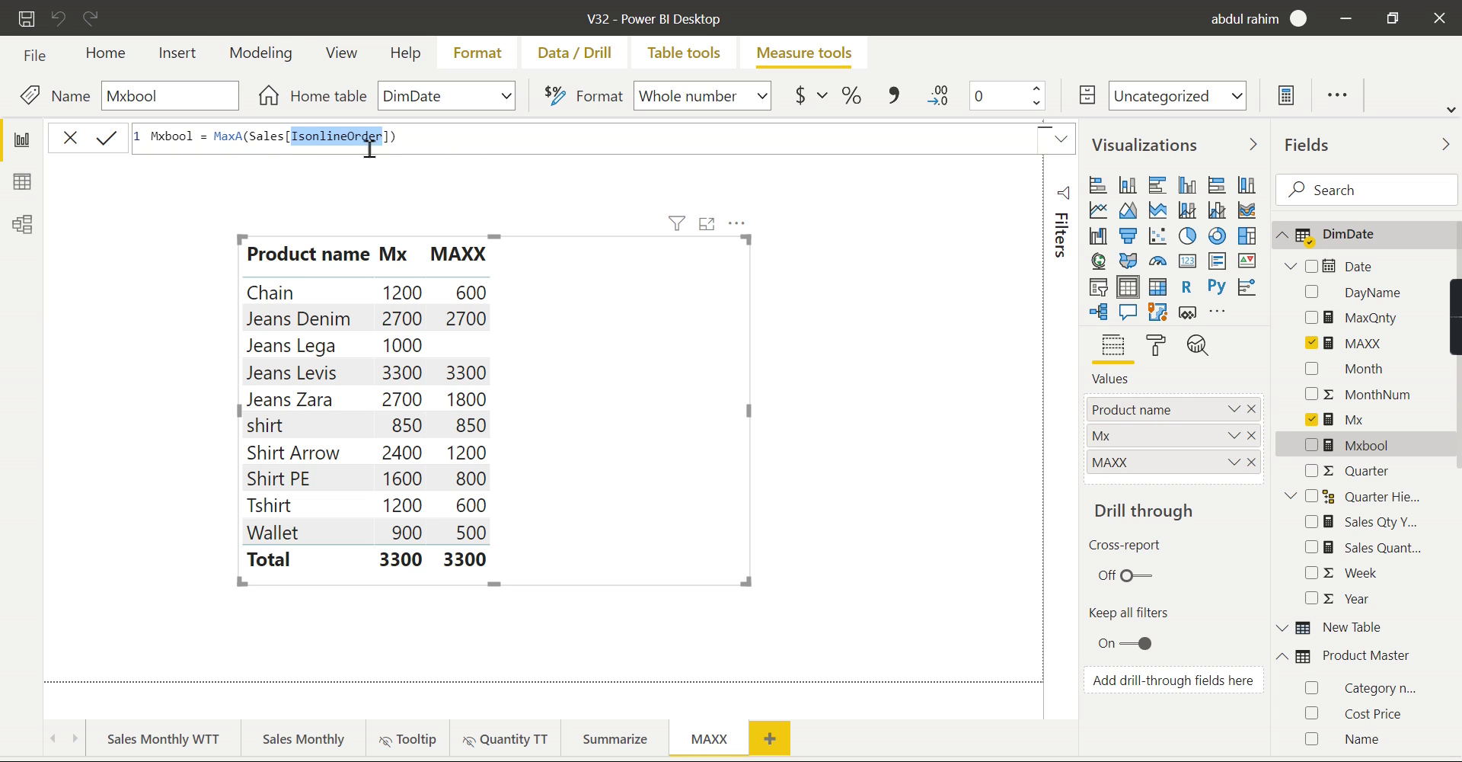
left_click(215, 138)
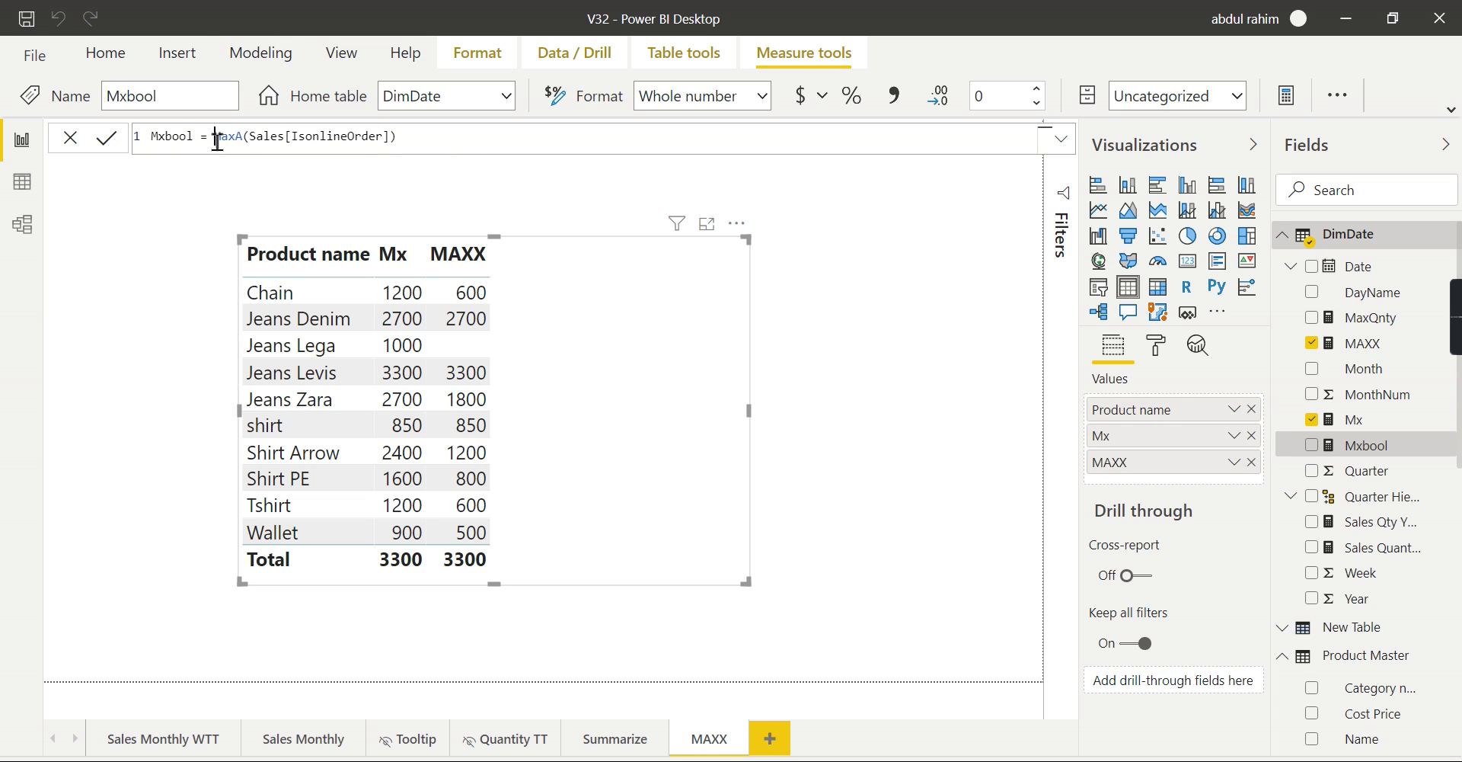
type("//")
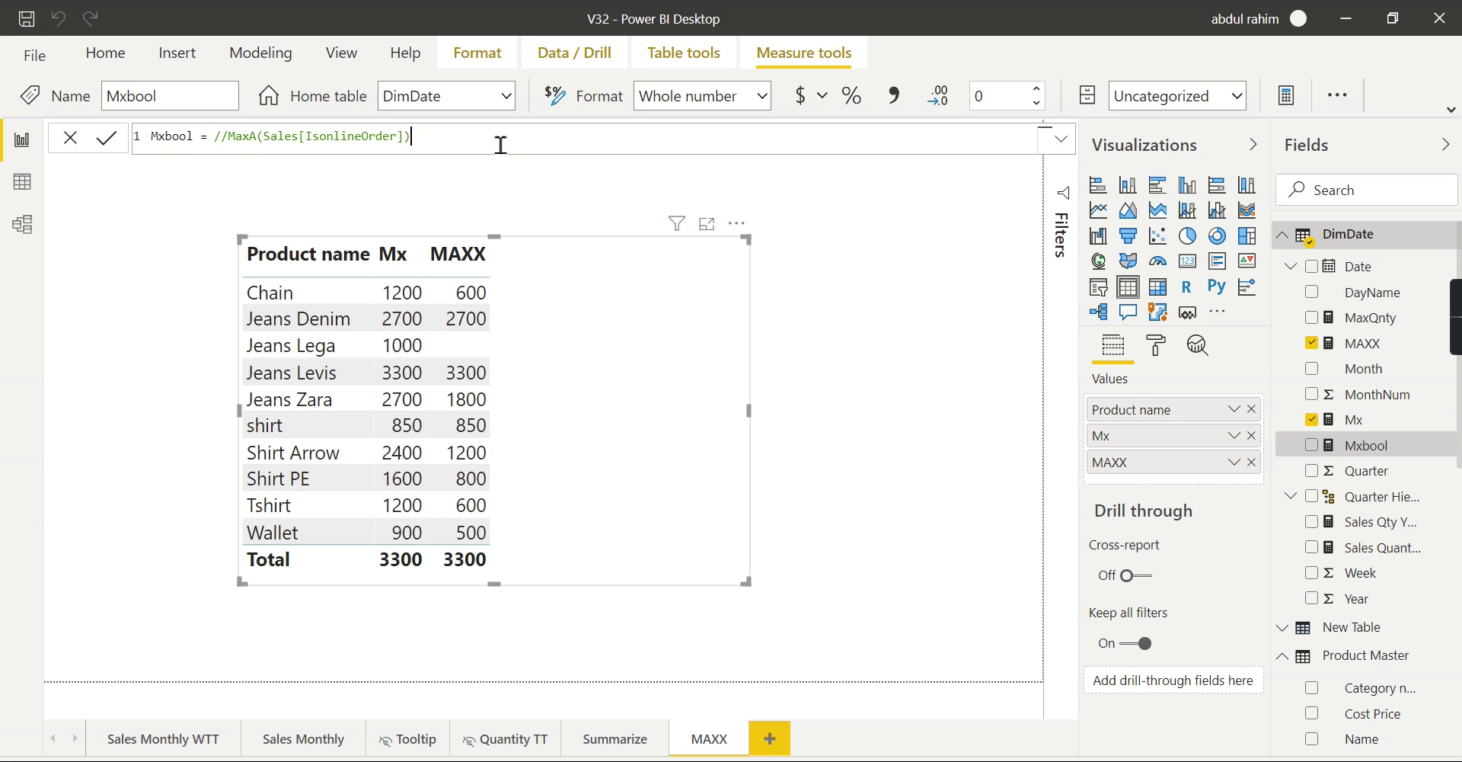
Add a new line Max(Sales[IsonlineOrder]) below it and commit Mxbool
left_click(501, 145)
key("shift+Return")
key("shift+Return")
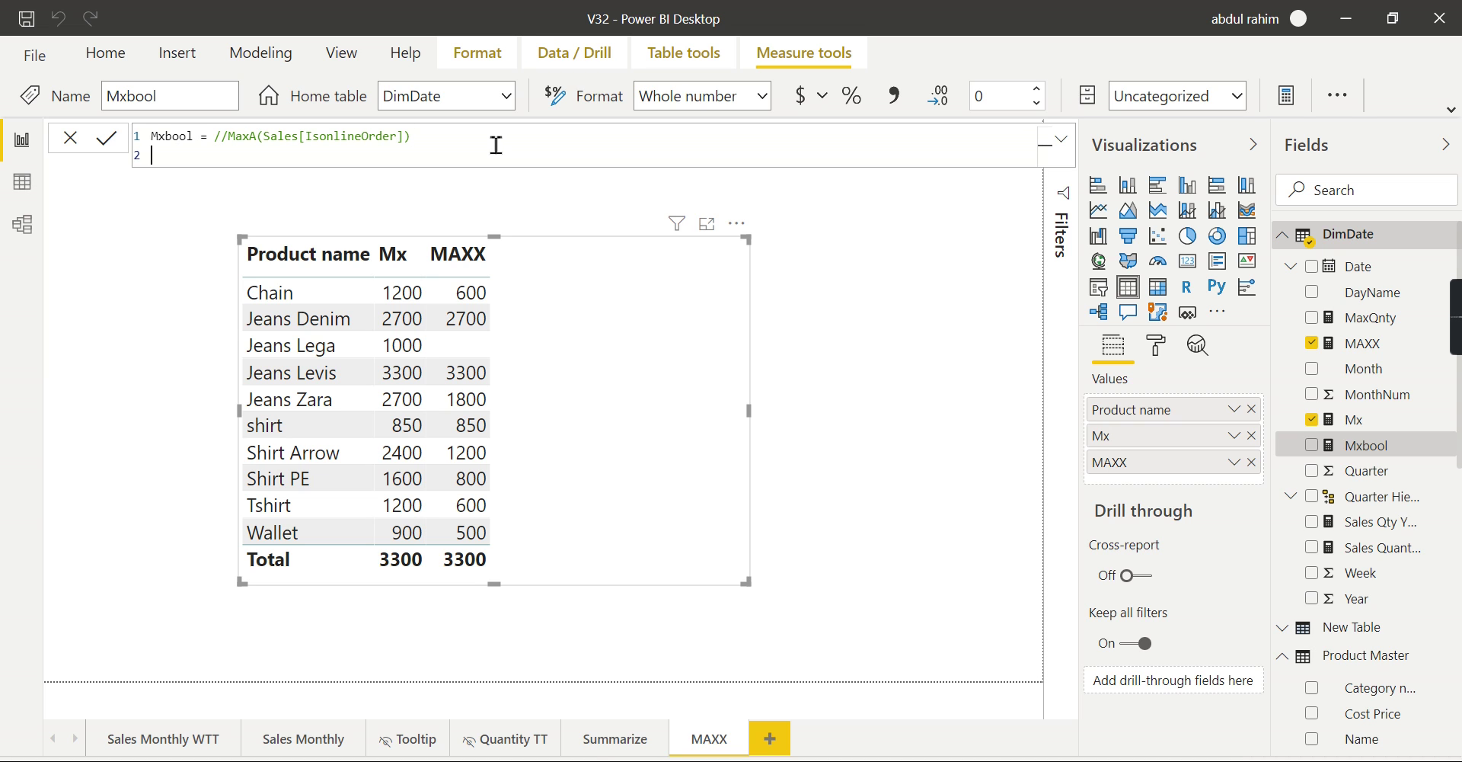
type("Max(")
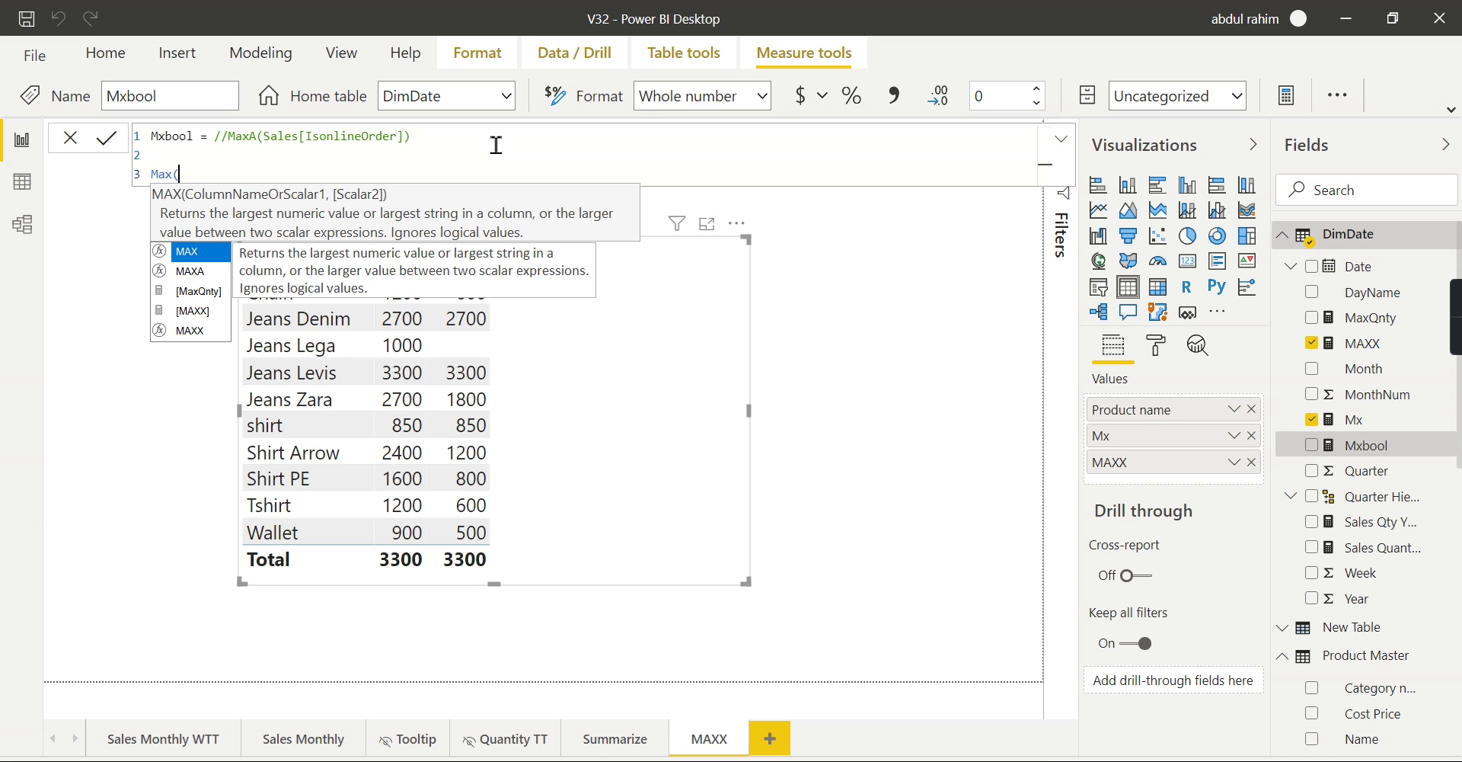
type("S")
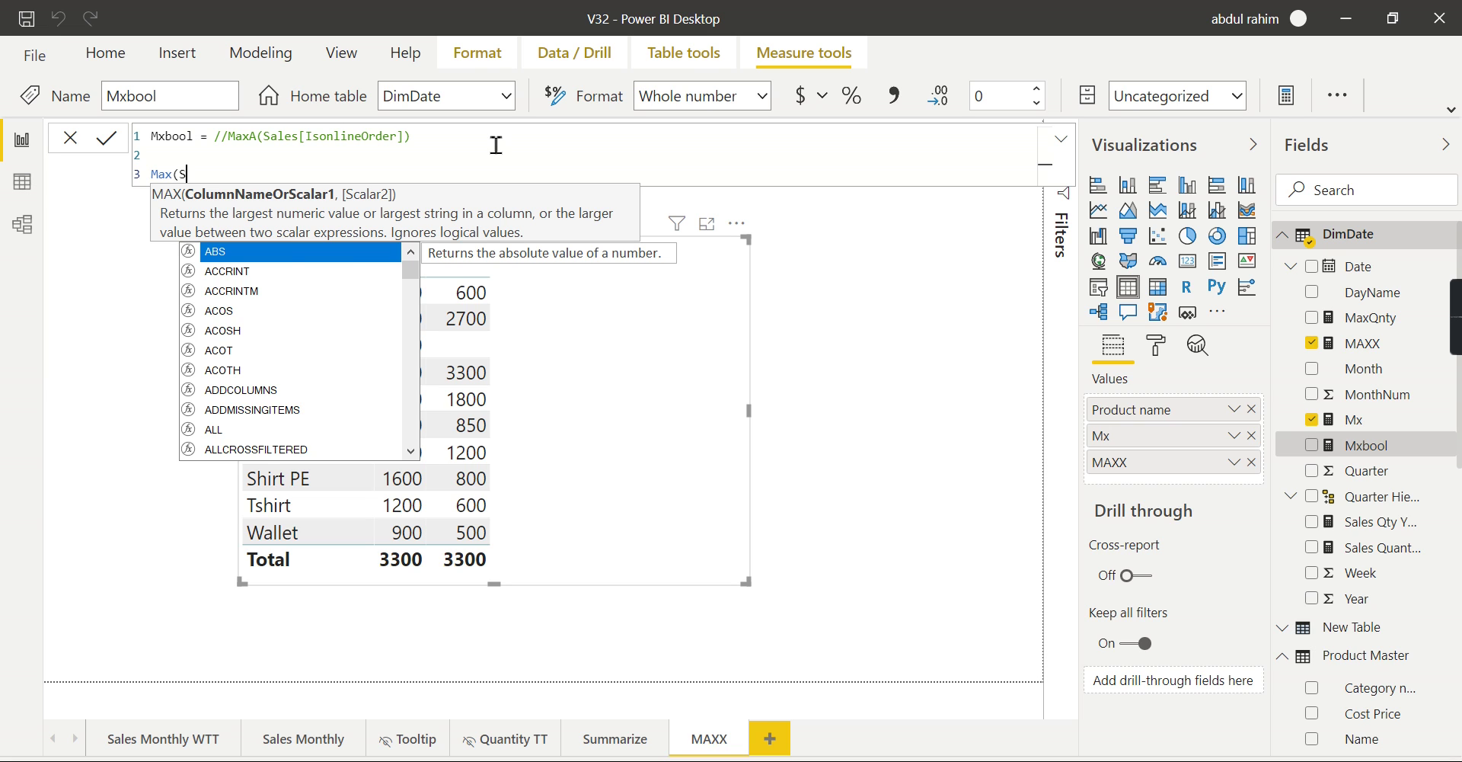
type("ales")
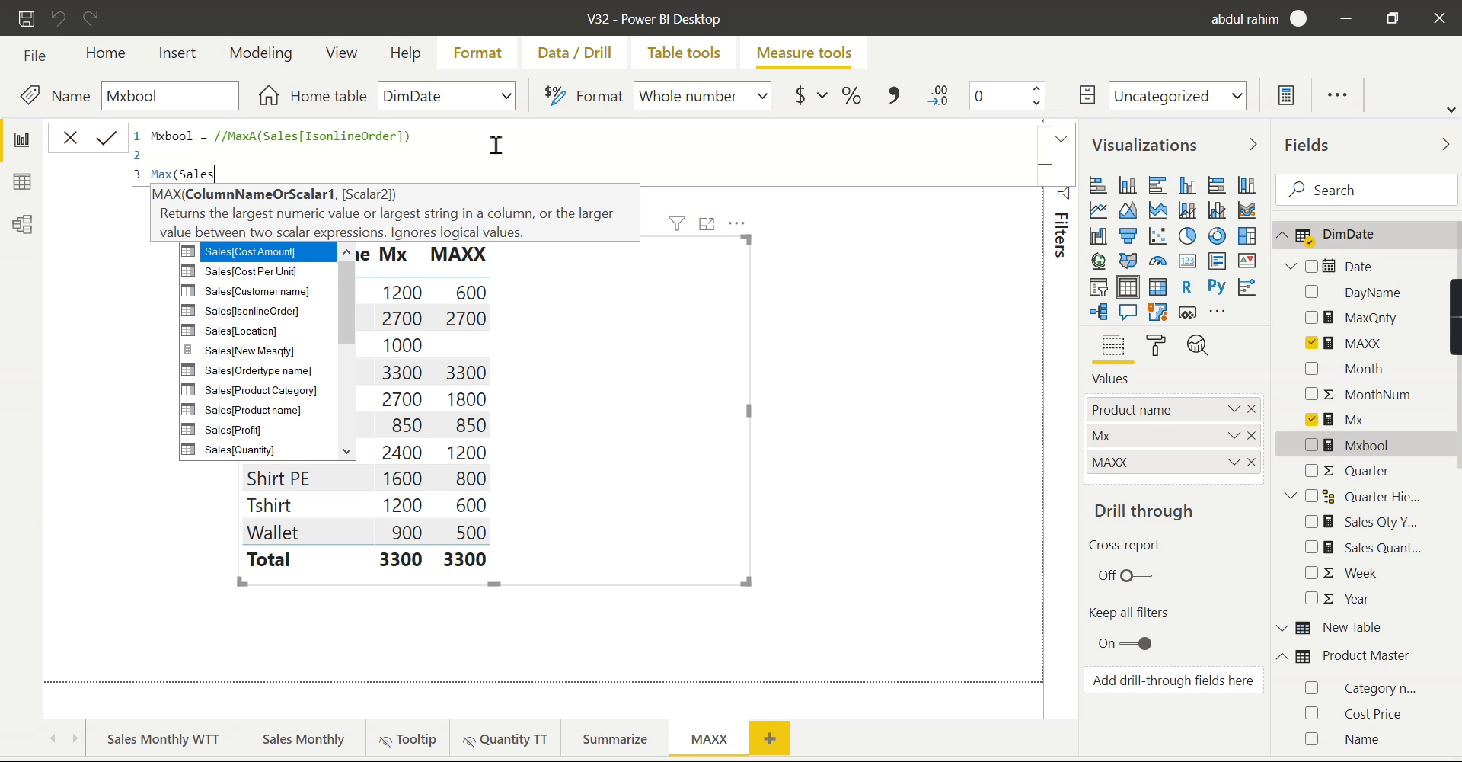
type("[Is")
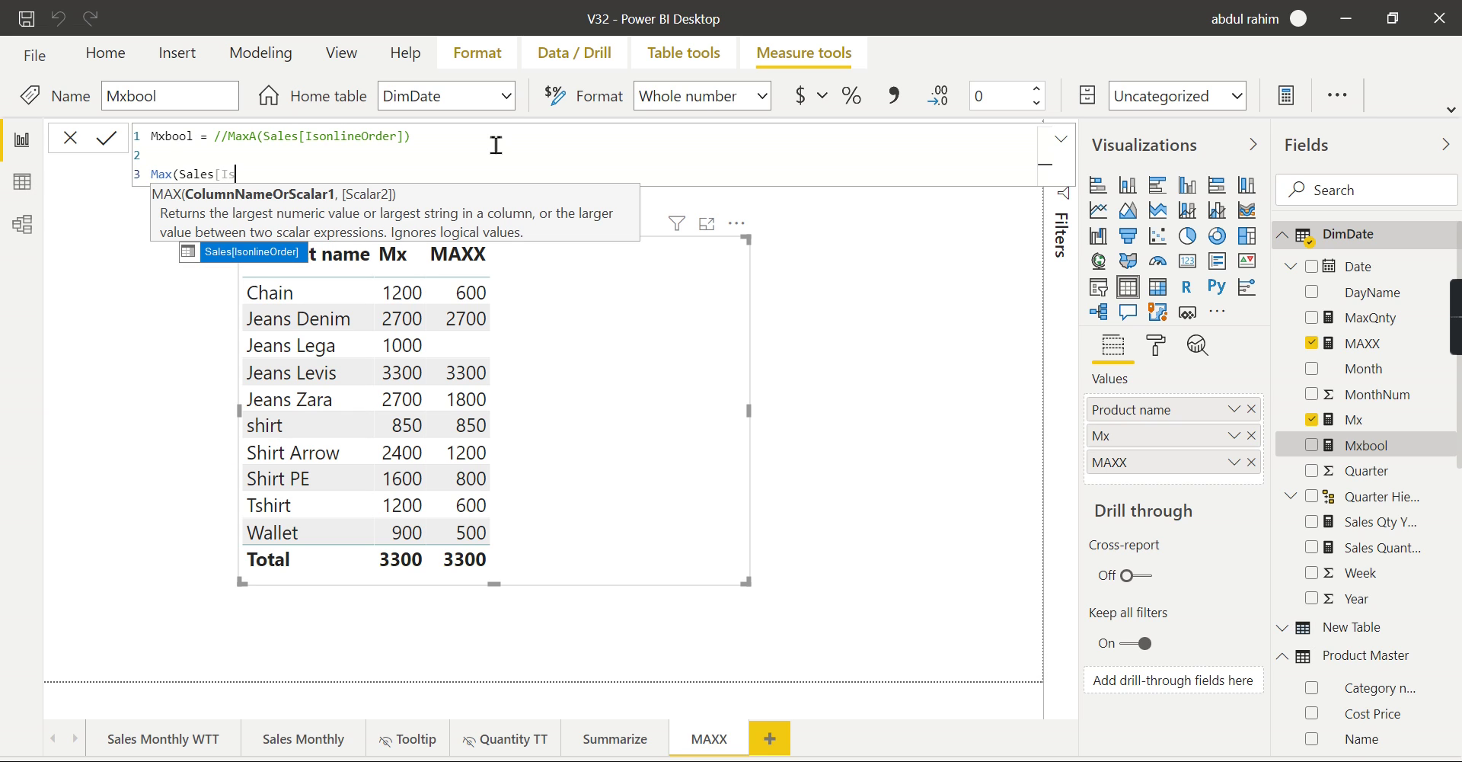
key("Tab")
type(")")
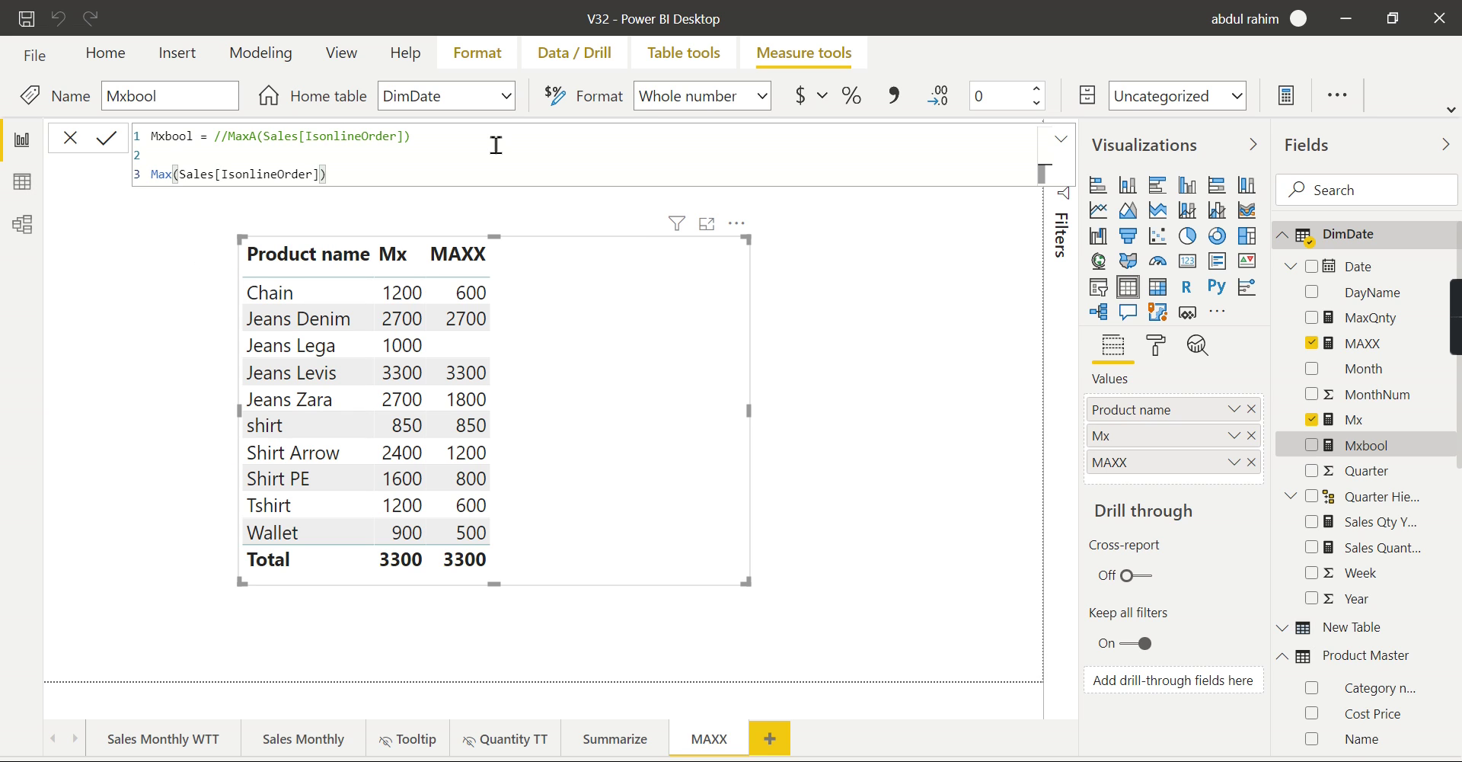
key("Return")
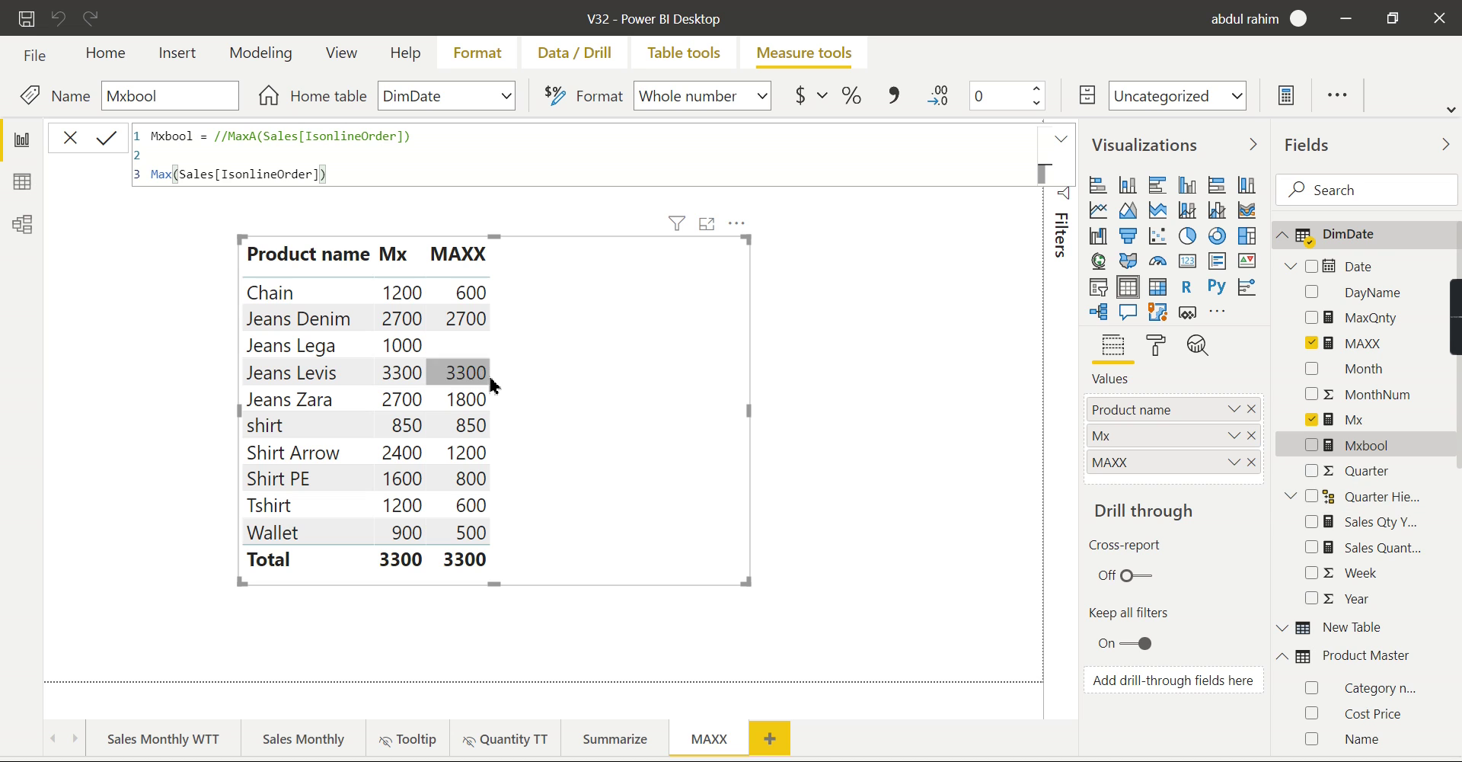
Add Mxbool to the table and read the error: MAX cannot work with Boolean values
left_click(1317, 451)
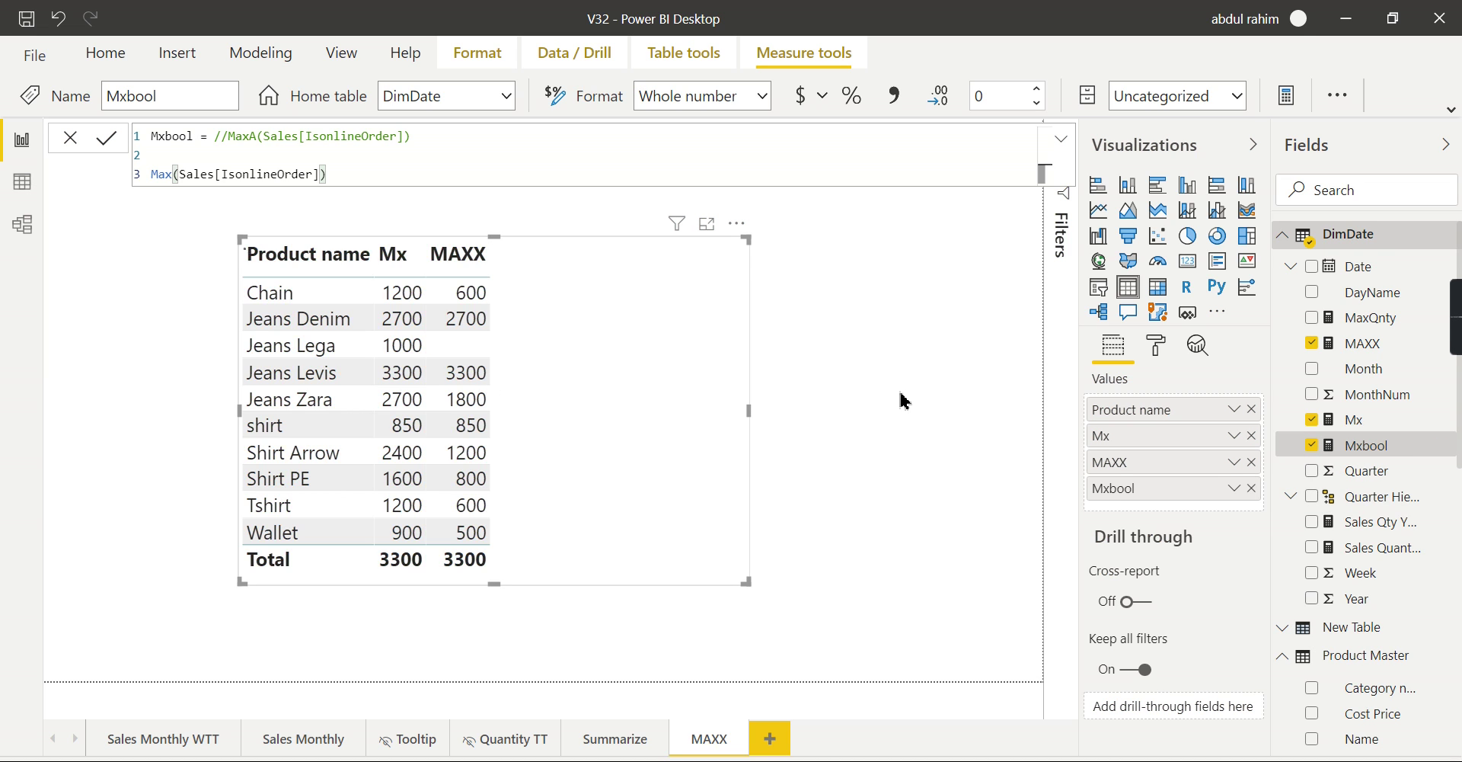
left_click(556, 422)
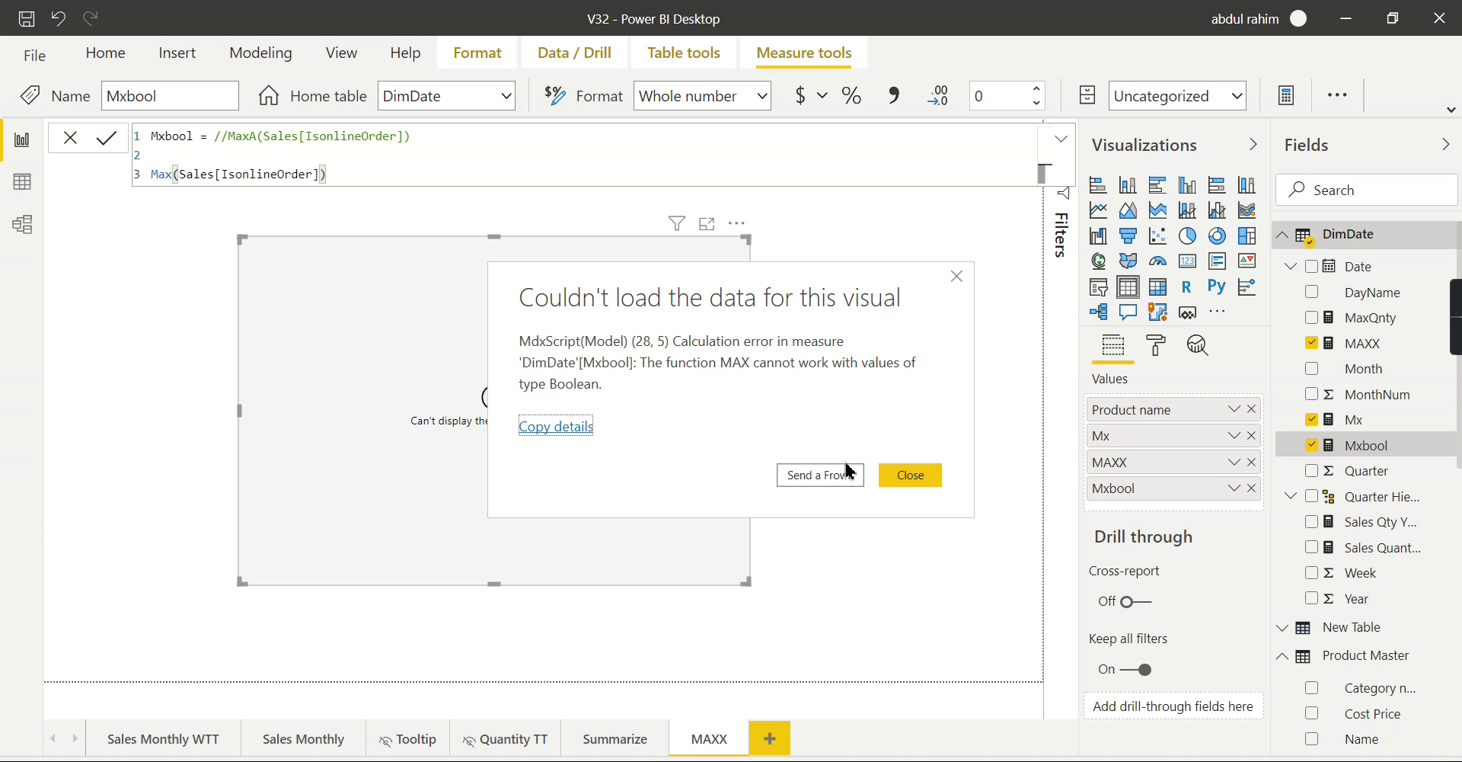
left_click(929, 480)
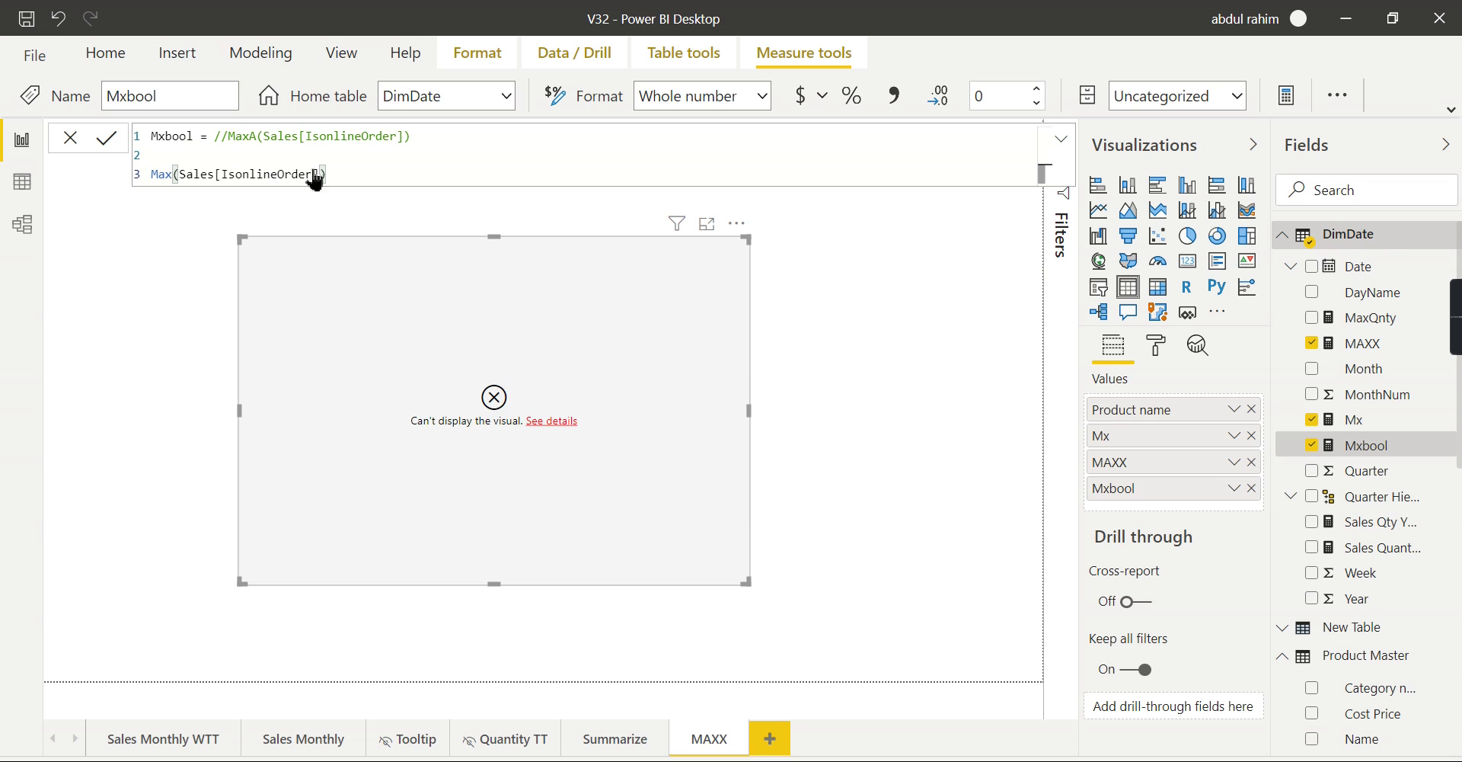
left_click(175, 174)
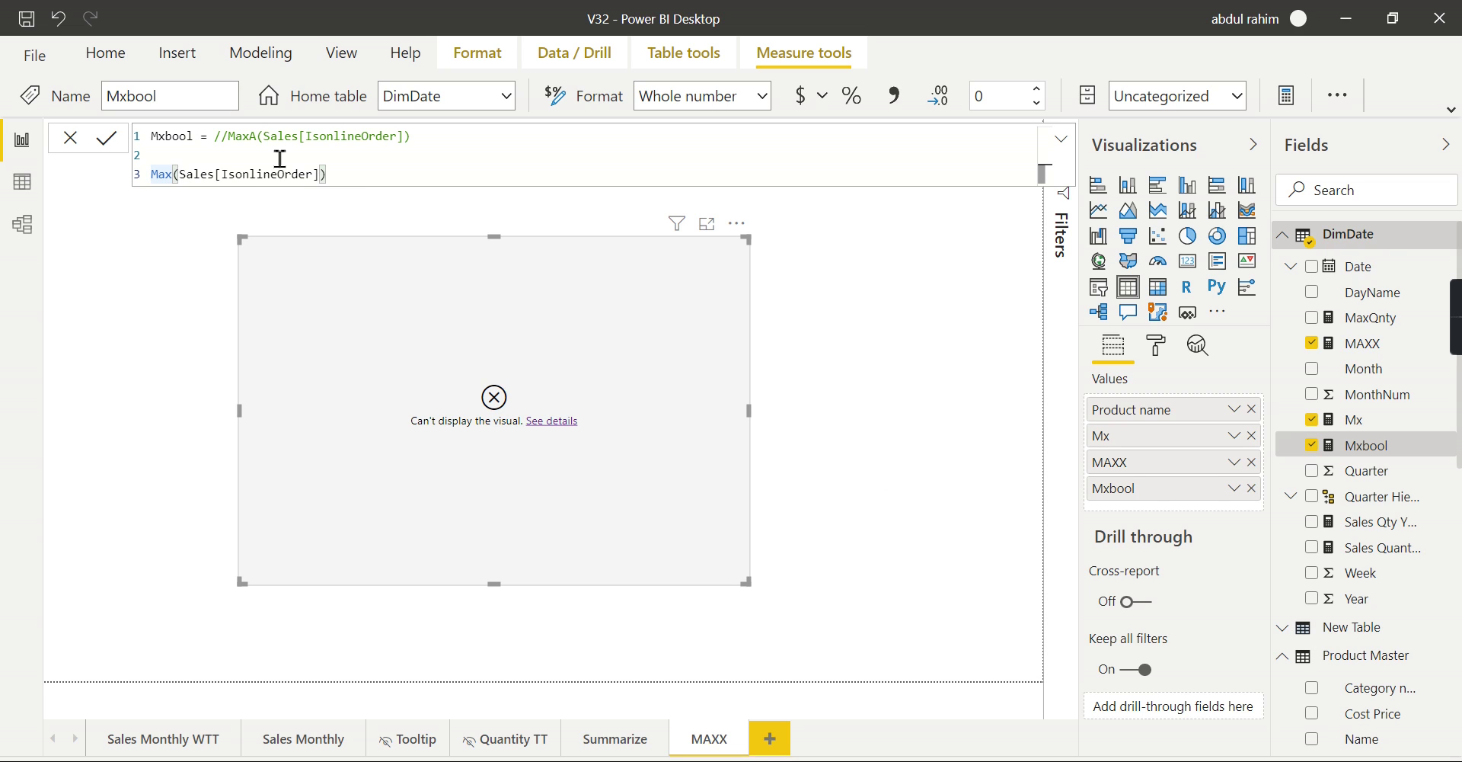
Rewrite line 3 as MaxA(Sales[Sales Amount]) so Mxbool matches Mx, totalling 3300
type("A")
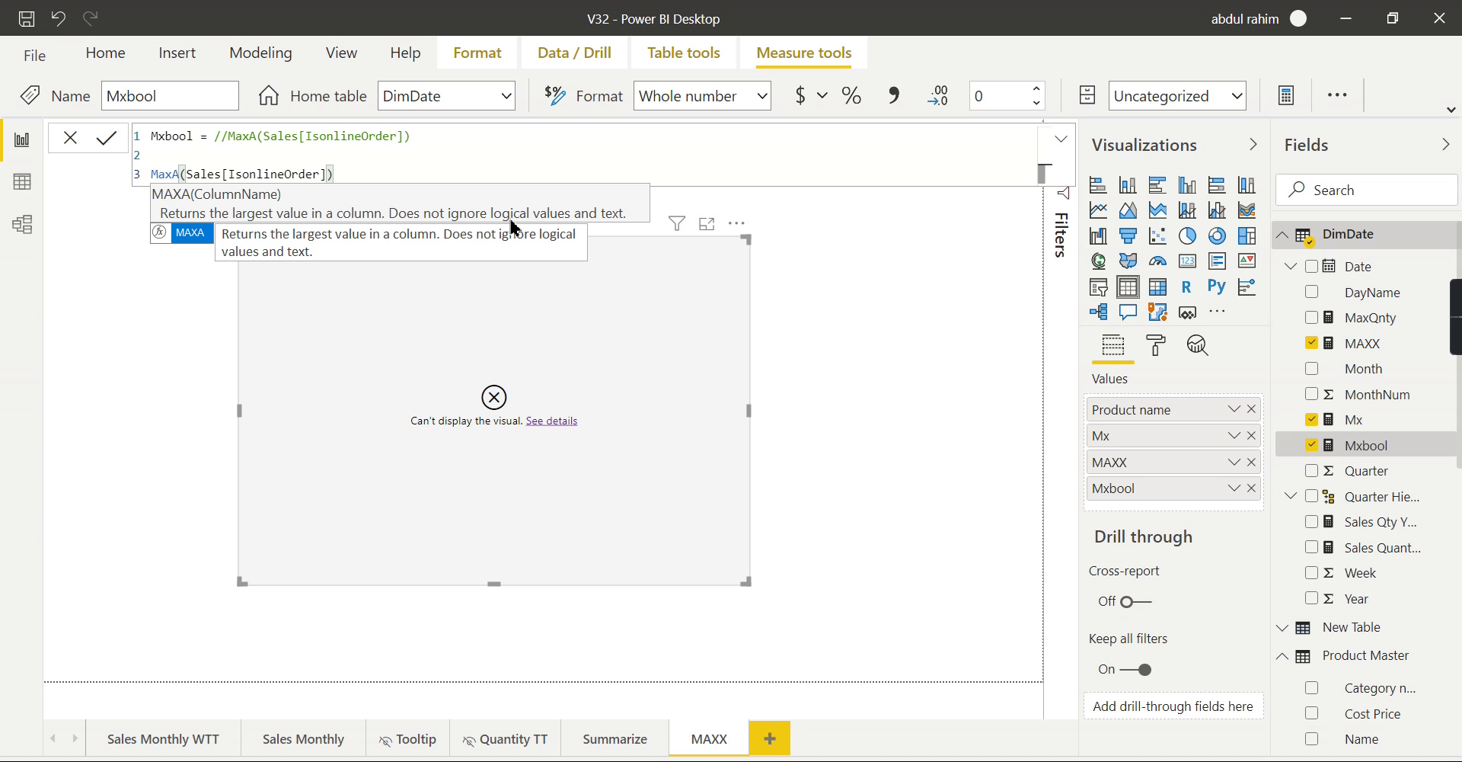
double_click(261, 175)
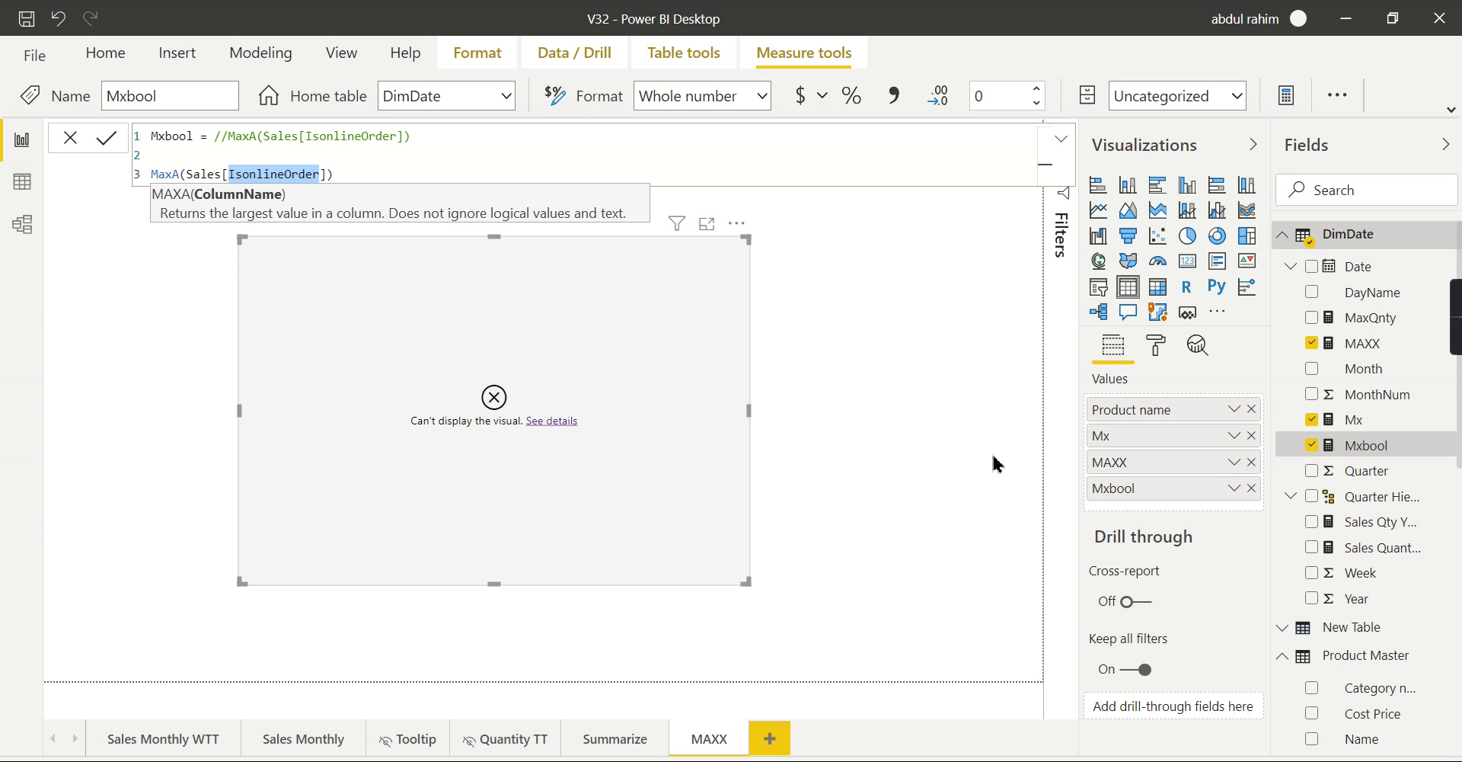
type("Sal")
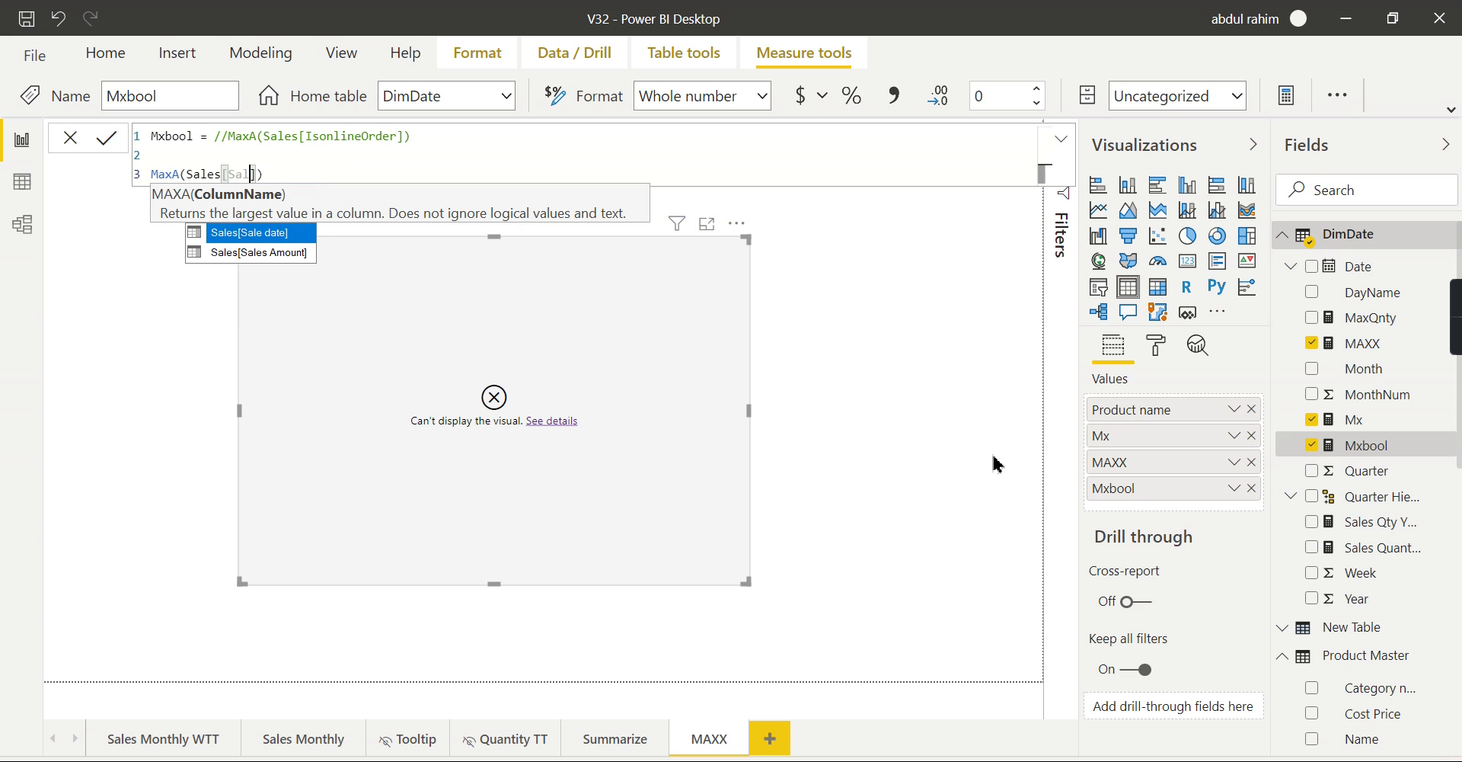
key("Down")
key("Tab")
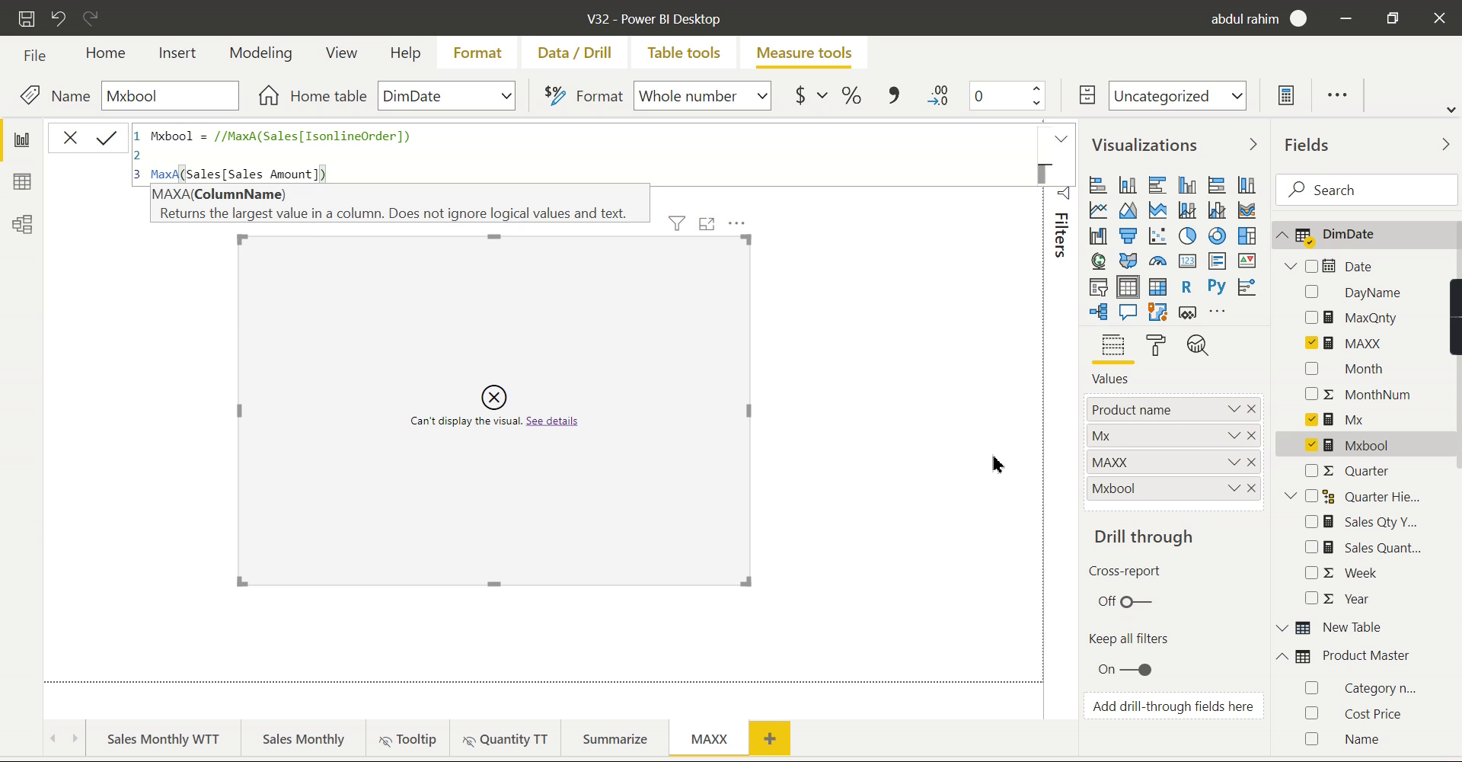
key("Return")
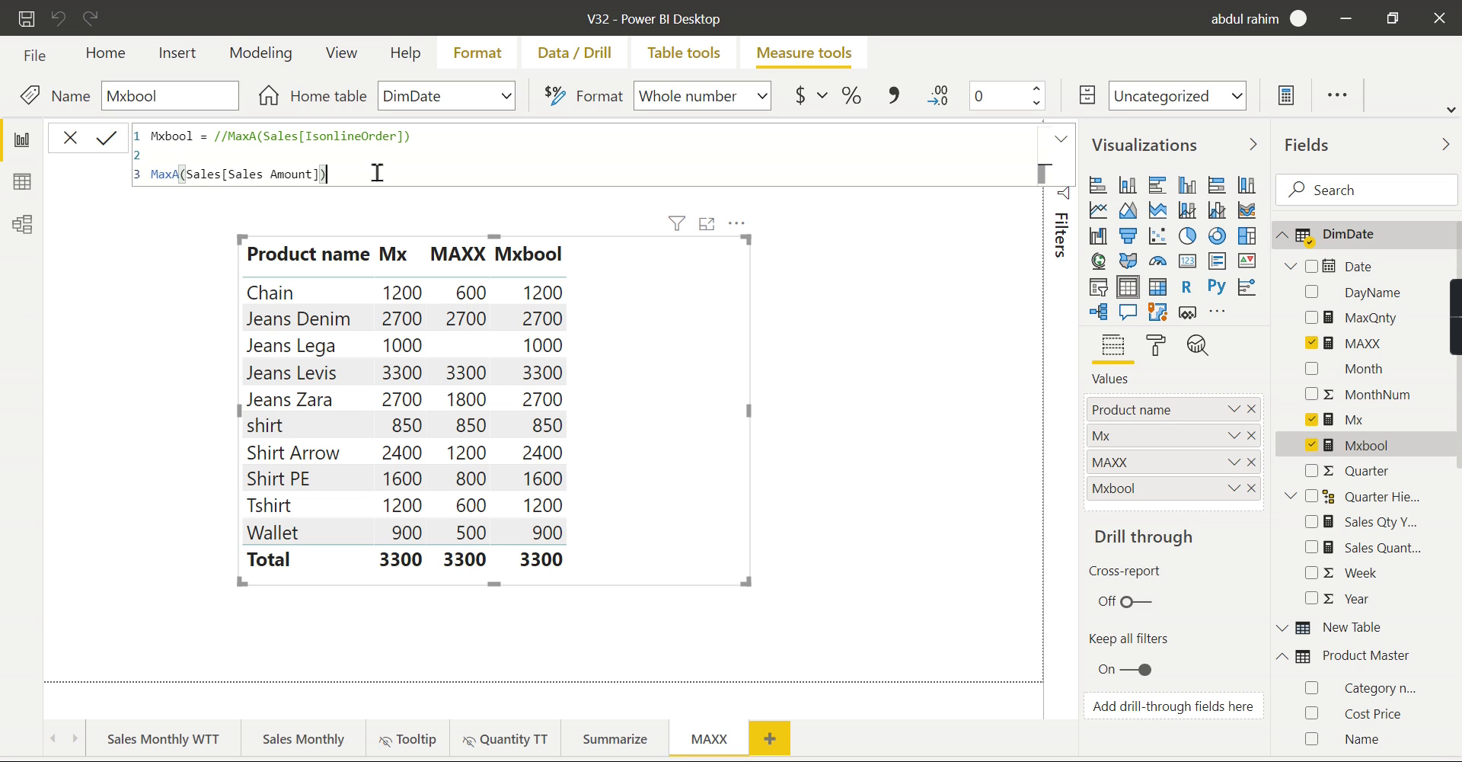
Uncomment MaxA(Sales[IsonlineOrder]) on line 1 and delete the Sales Amount line, giving 1/0 values
left_click(230, 137)
key("BackSpace")
key("BackSpace")
left_click(351, 174)
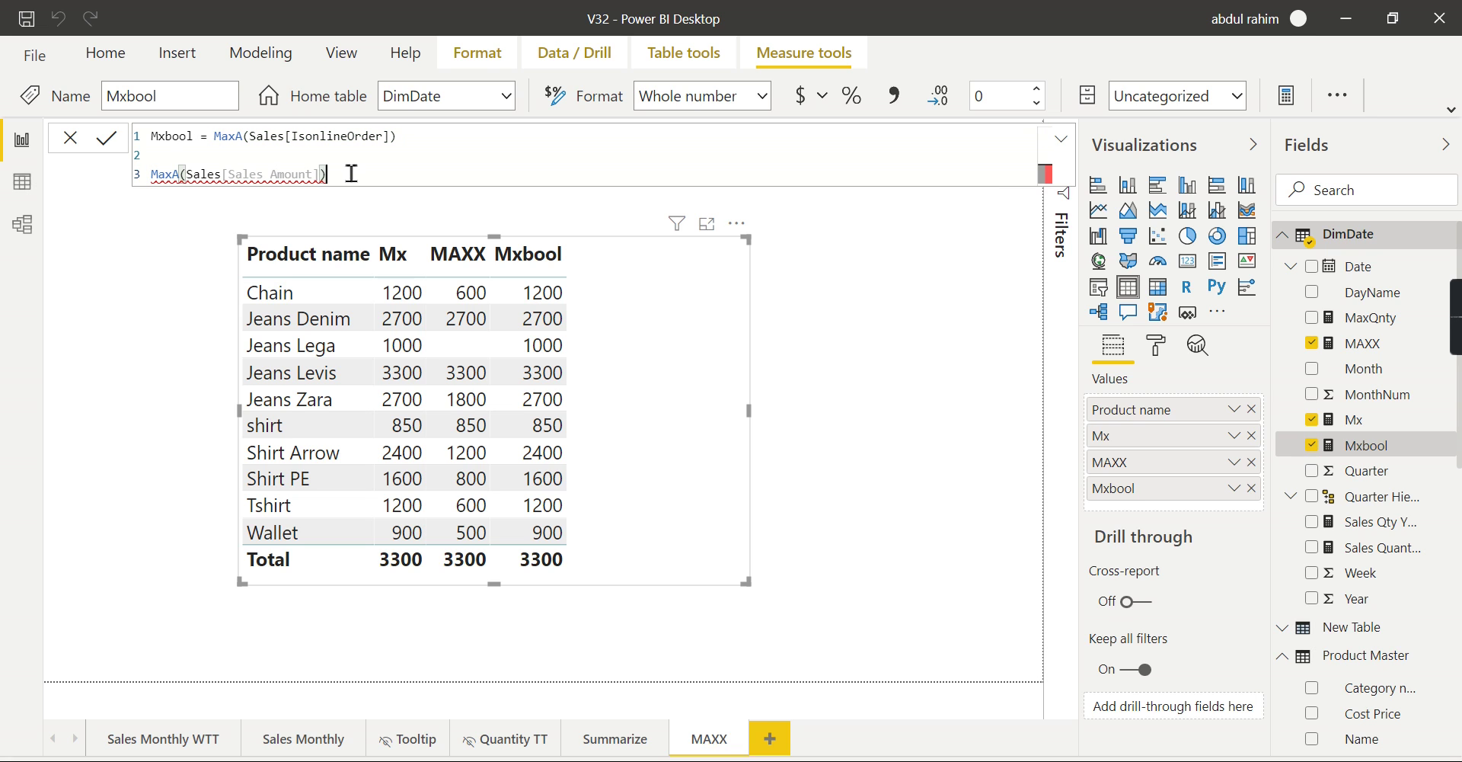
key("Home")
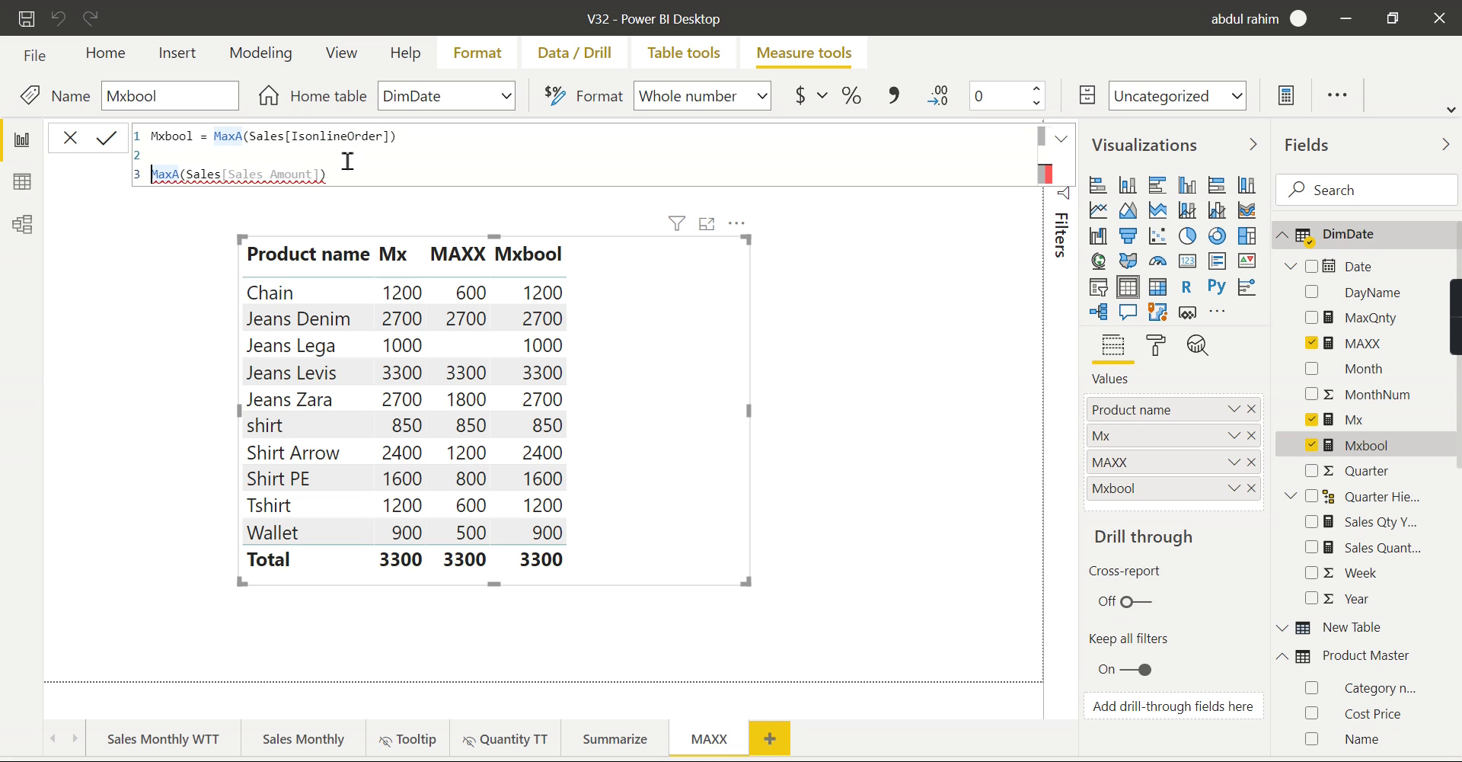
type("//")
key("End")
key("shift+Home")
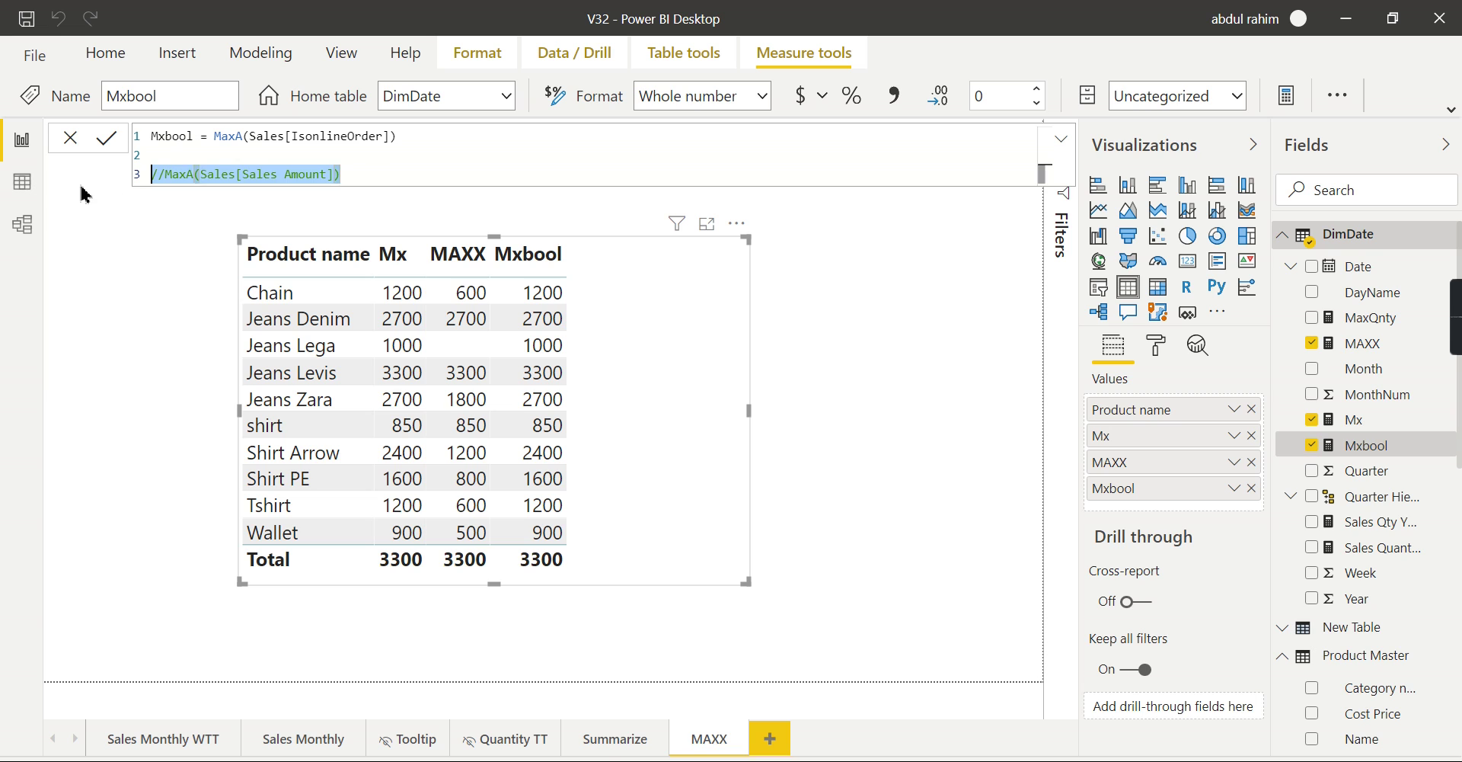
key("BackSpace")
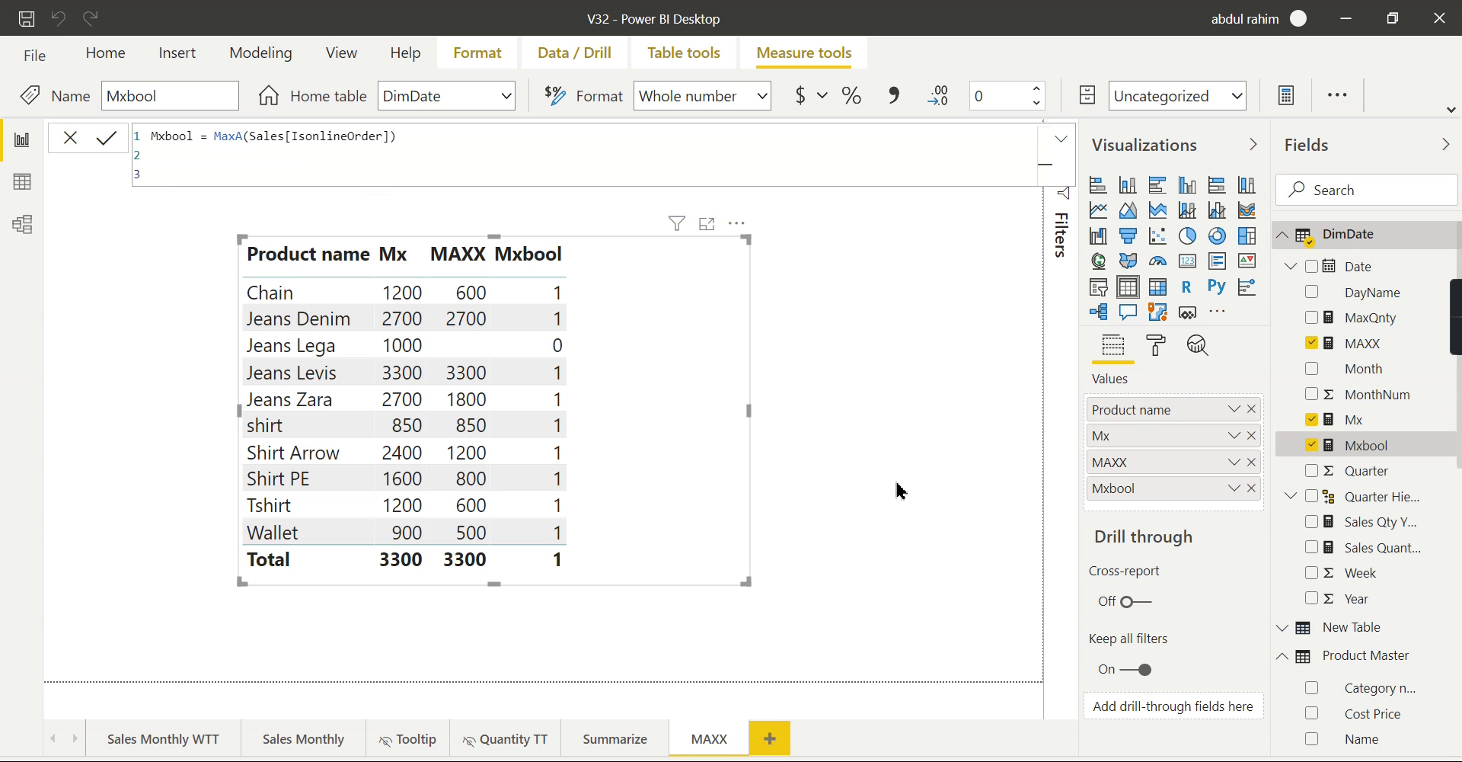
Deselect the table so the Mx, MAXX and Mxbool columns show on their own
left_click(821, 436)
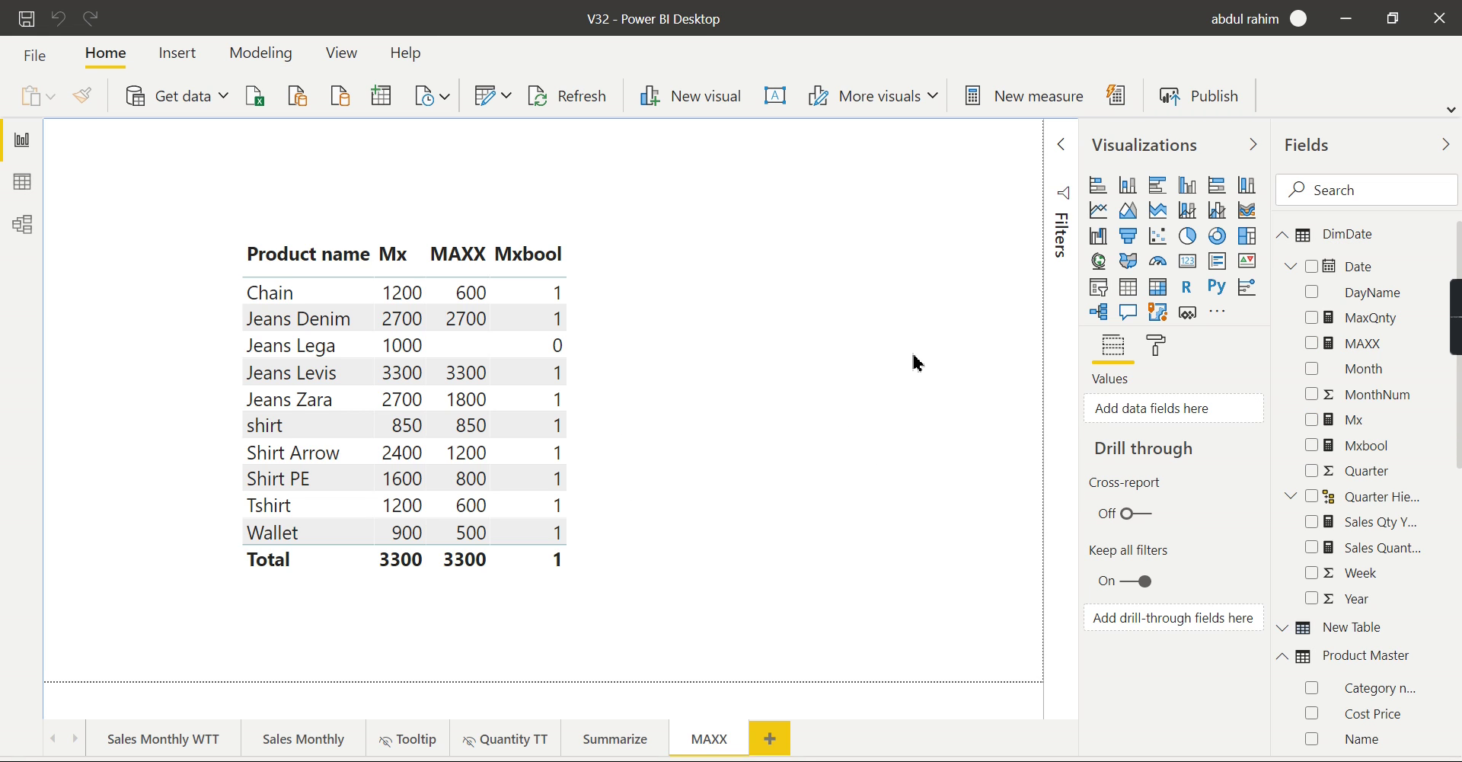